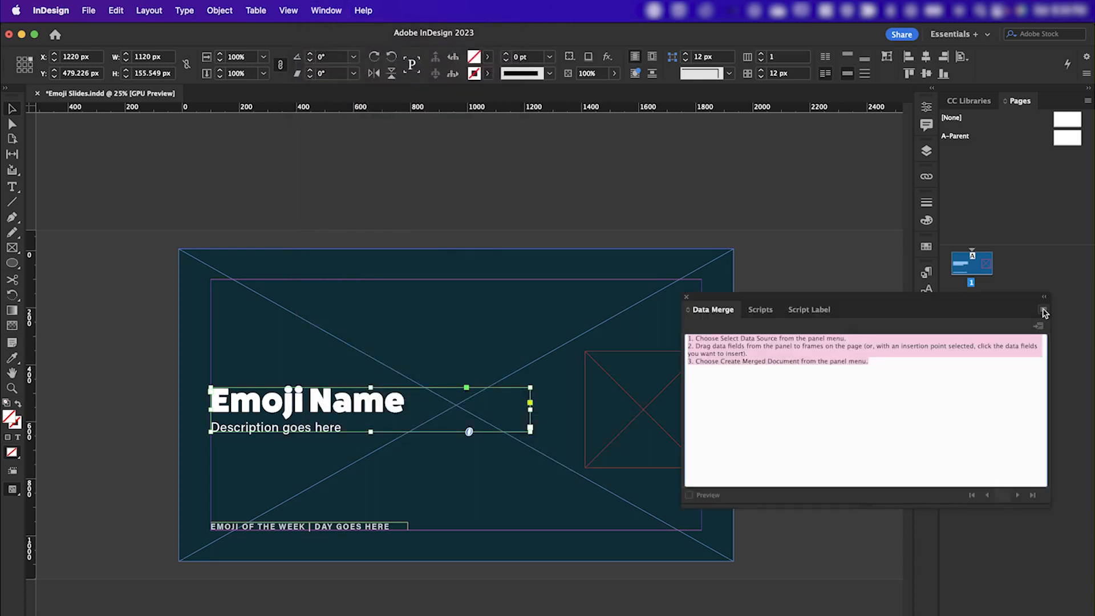
Select Daily Emoji Slides.csv as the data source for the data merge.
click(1043, 311)
click(964, 318)
click(387, 179)
click(825, 456)
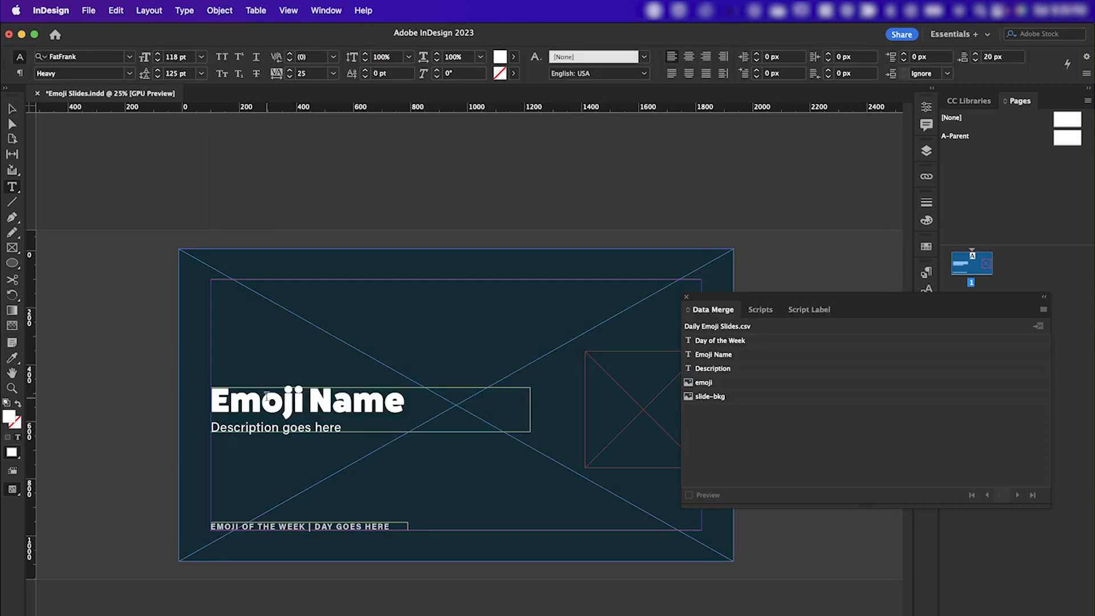
Replace the emoji name, description and day placeholder texts with the Emoji Name, Description and Day of the Week data fields.
click(701, 356)
triple_click(280, 431)
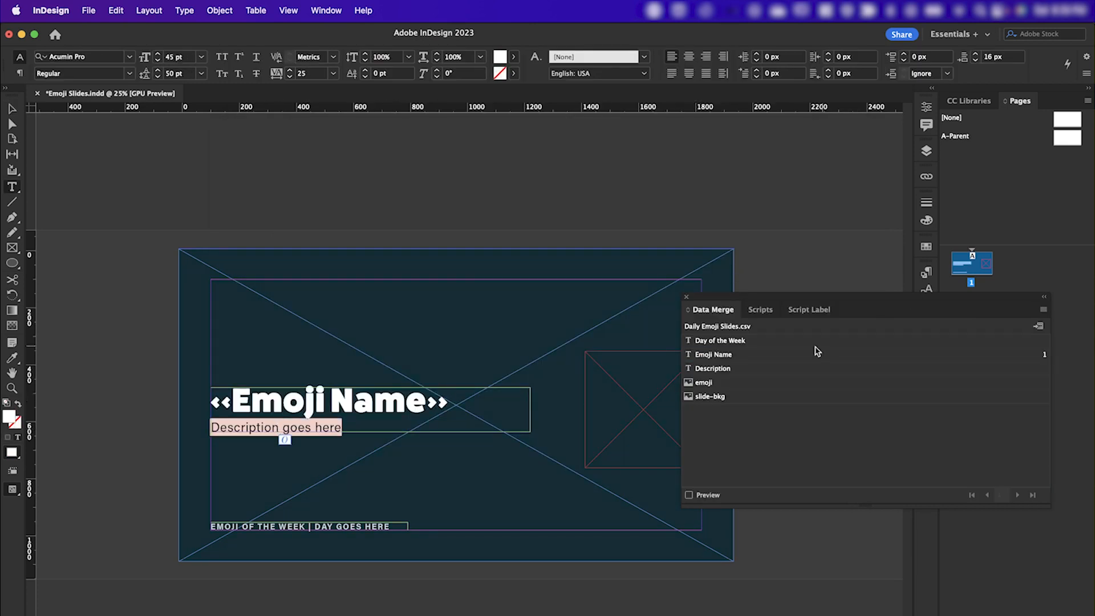
click(725, 372)
drag(328, 526, 407, 526)
click(740, 342)
Assign the slide-bkg image field to the full-page background frame and the emoji image field to the small square frame.
click(740, 396)
click(609, 379)
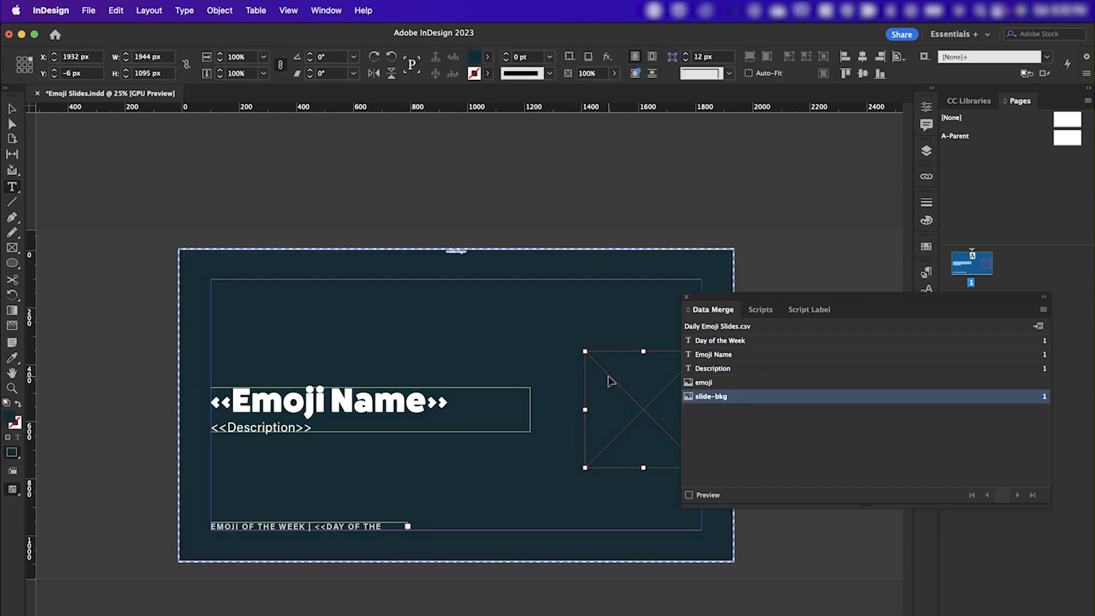
click(747, 383)
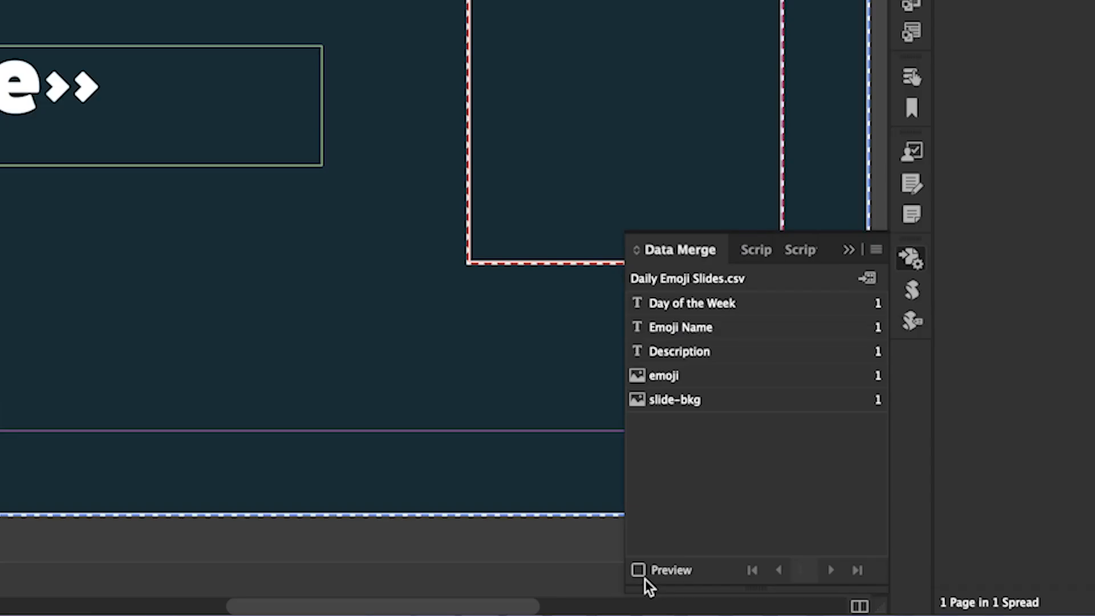
Preview the merged data on the slide and step through the records to the Friday one.
click(689, 495)
click(1017, 495)
click(833, 569)
click(833, 569)
click(833, 569)
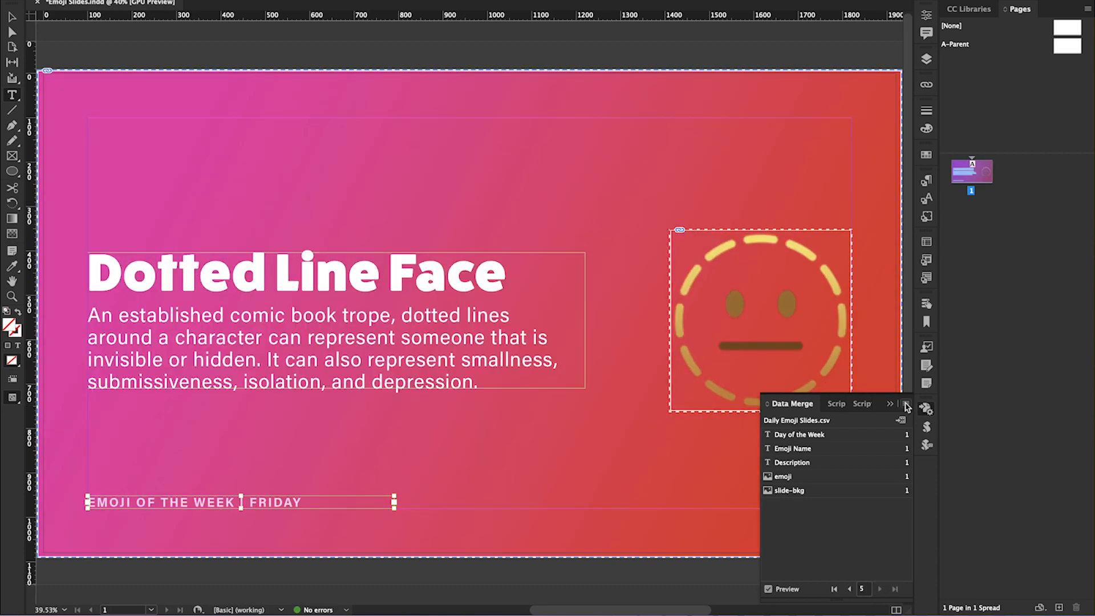
Create the merged document from the data merge.
click(906, 404)
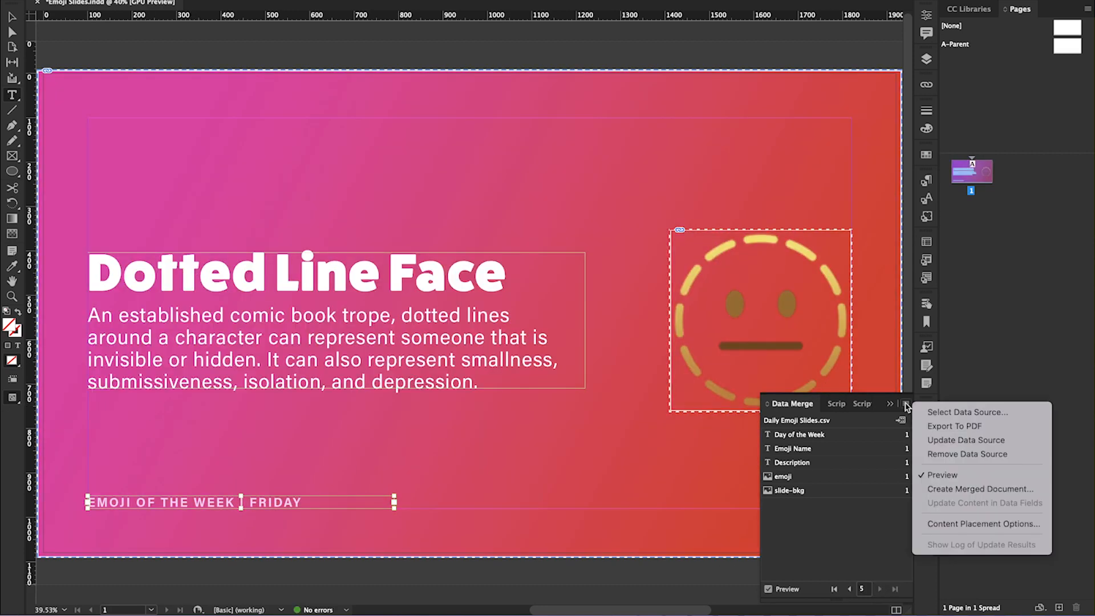
click(950, 488)
click(660, 399)
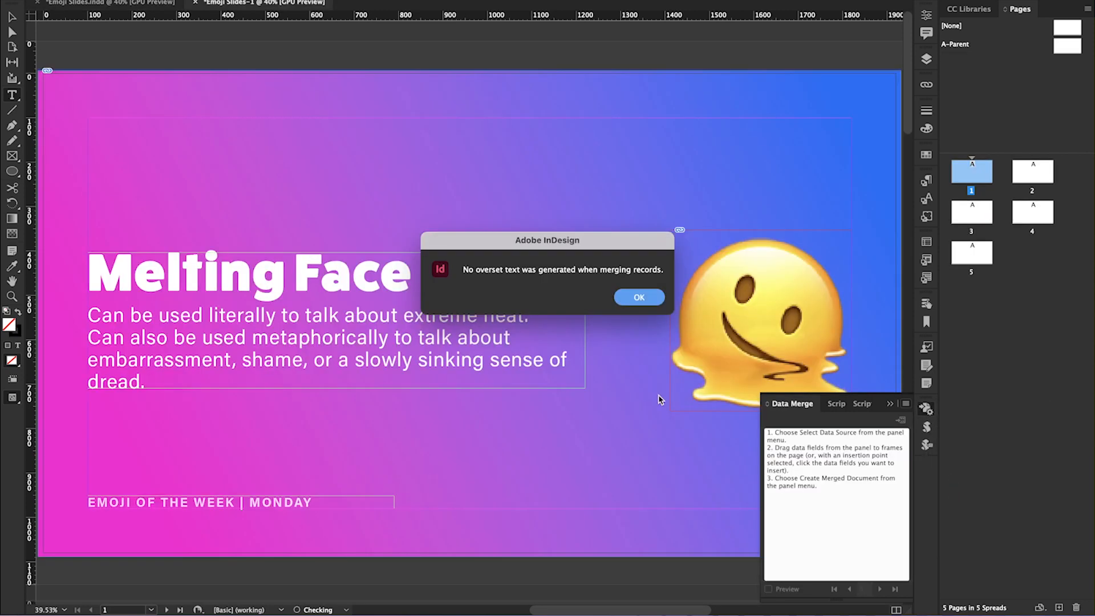
click(639, 296)
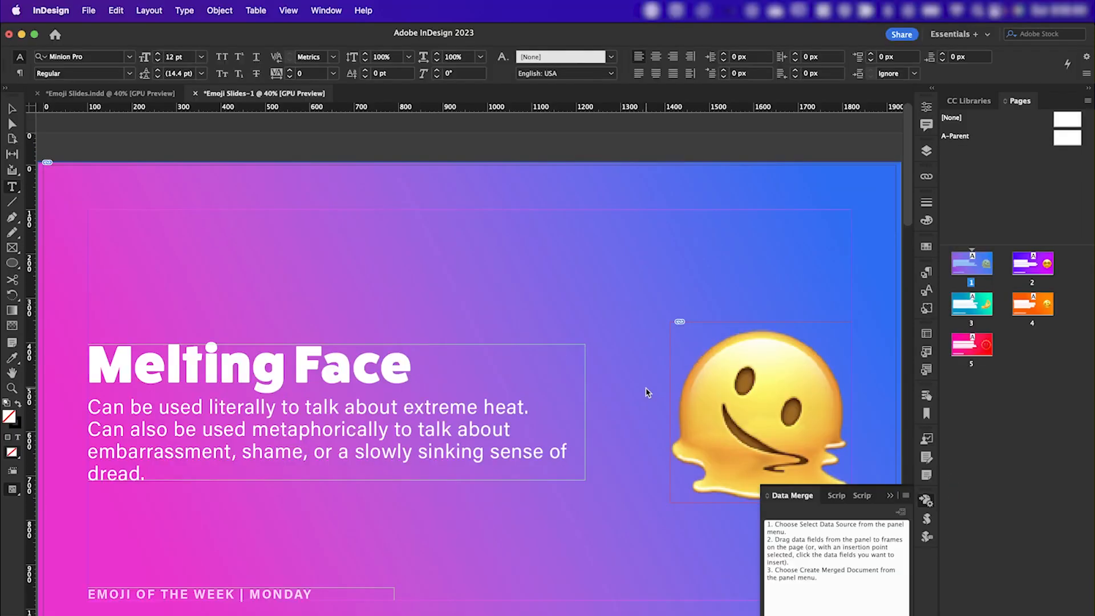
Export all pages of the merged document as a PDF, with viewing the PDF after exporting turned on.
click(88, 11)
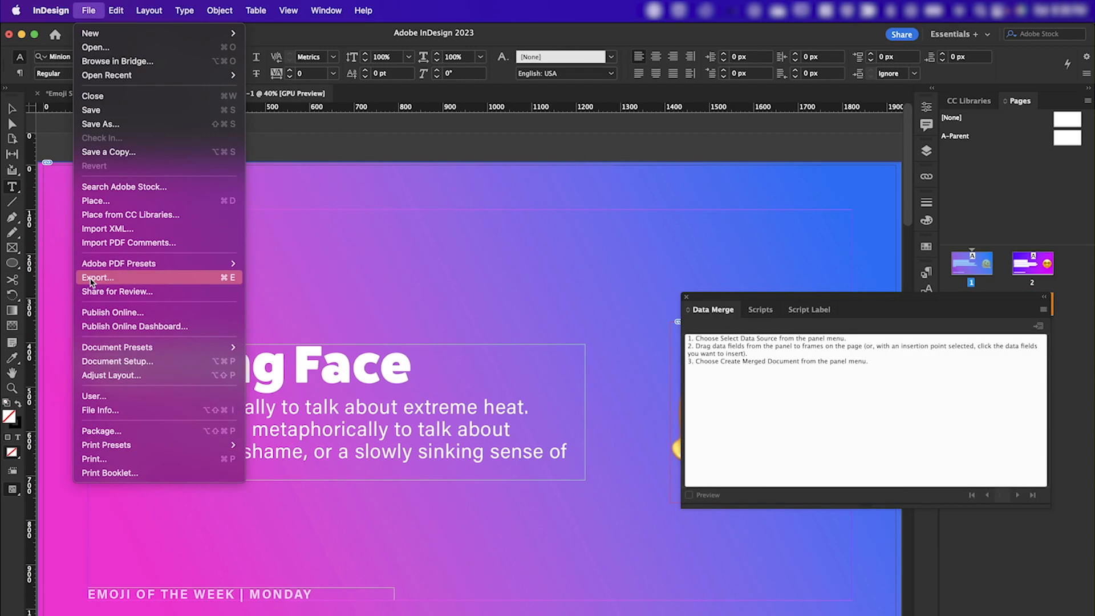
click(91, 277)
key(Return)
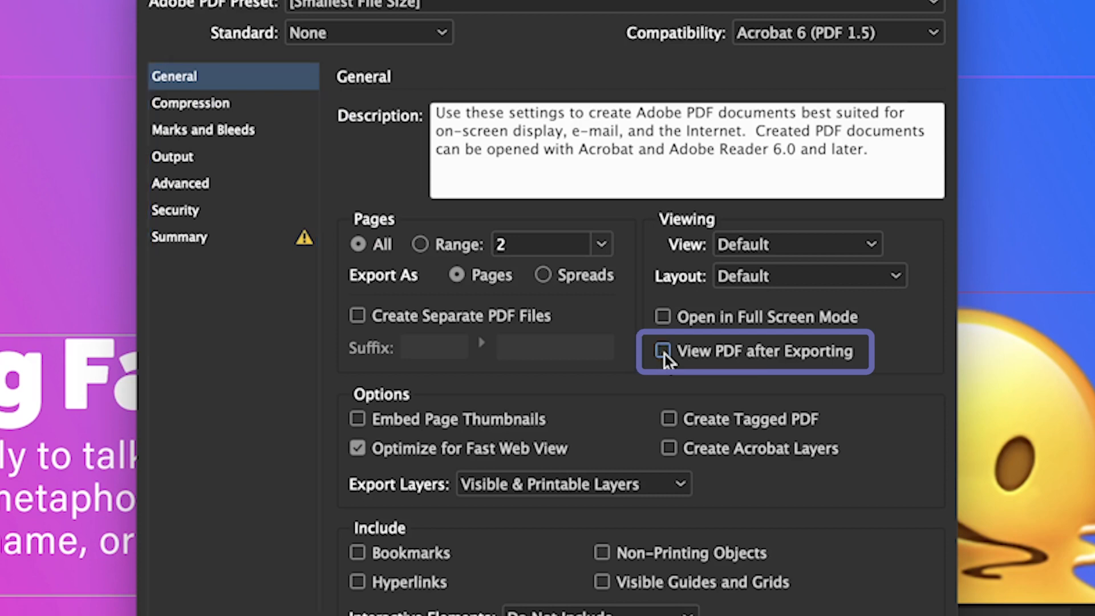
click(607, 353)
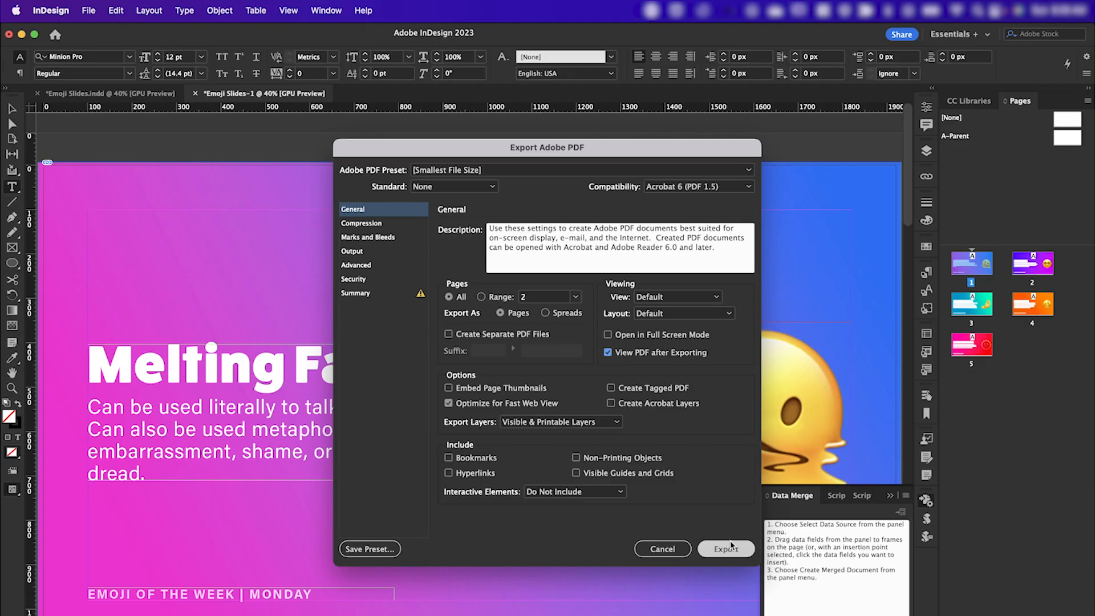
click(725, 548)
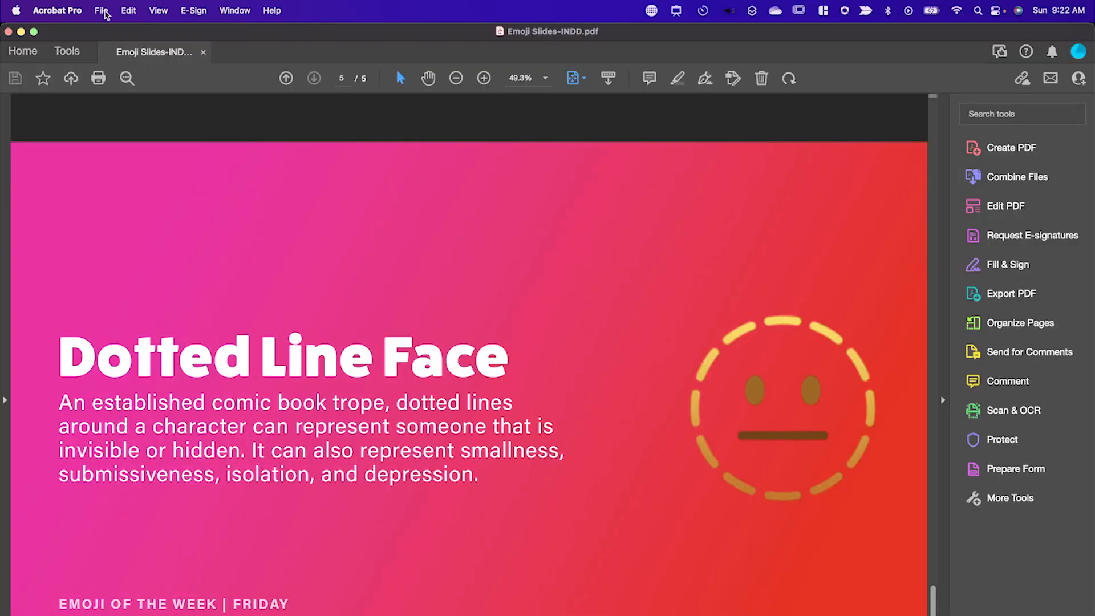
In Acrobat Pro, export the PDF as a PowerPoint presentation named Emoji Slides-INDD.pptx.
click(103, 11)
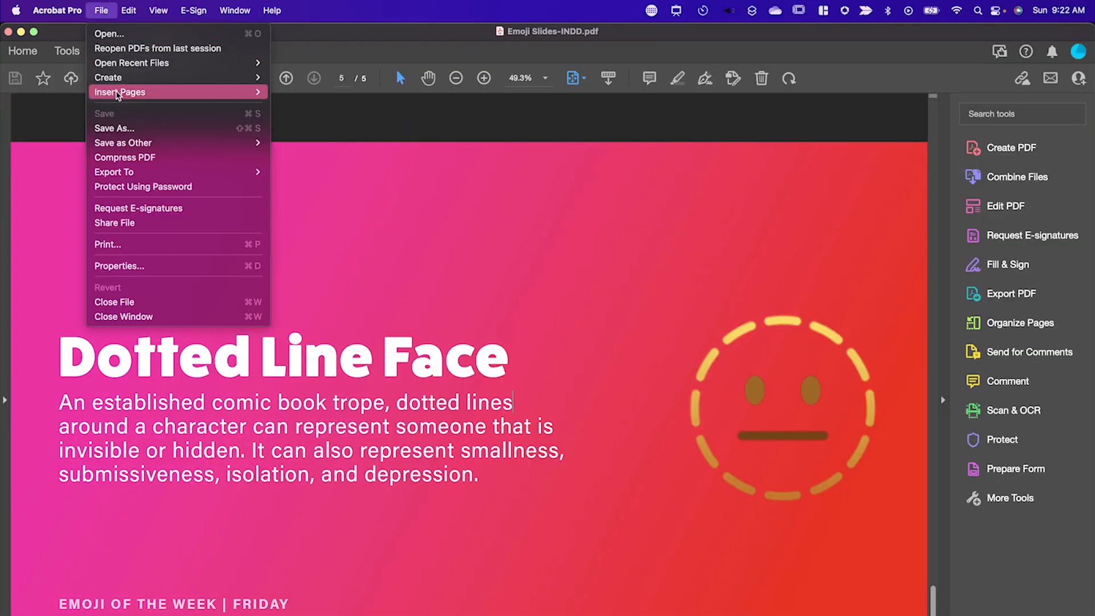
mouse_move(143, 174)
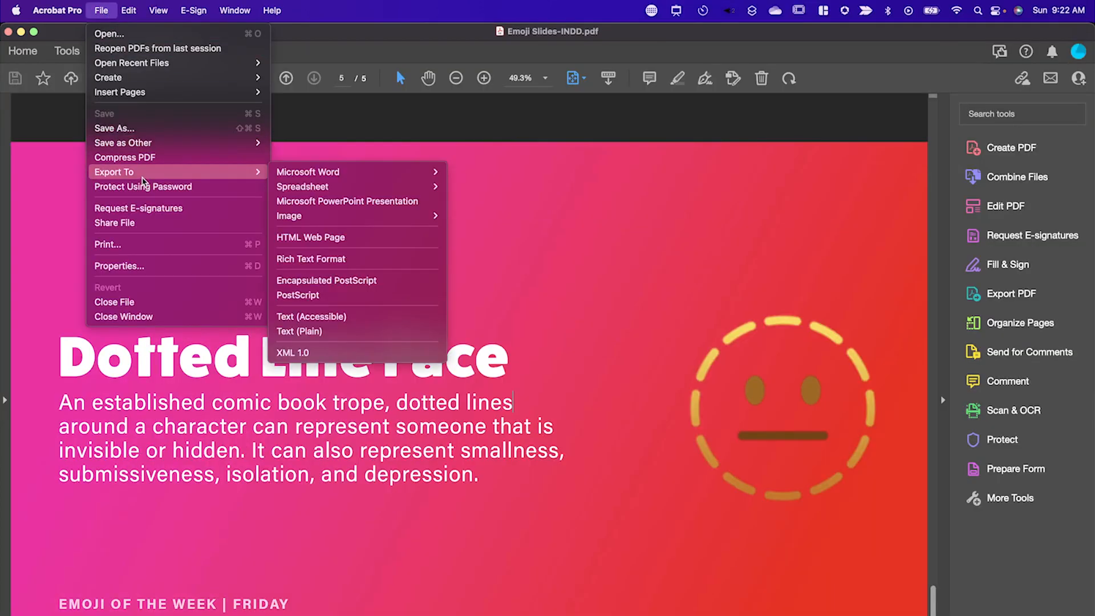
click(339, 201)
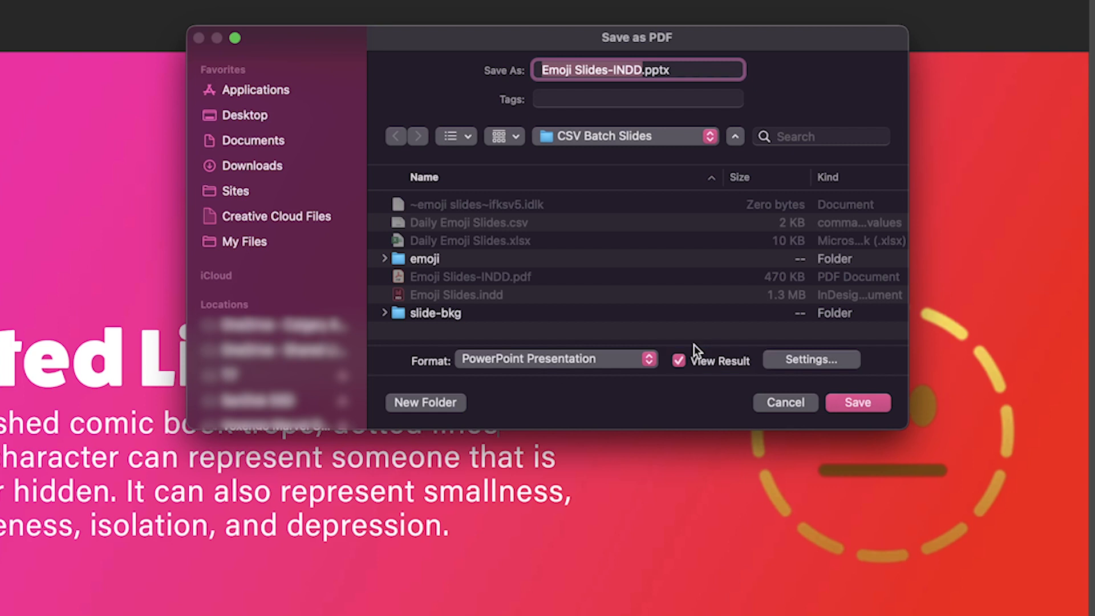
click(854, 403)
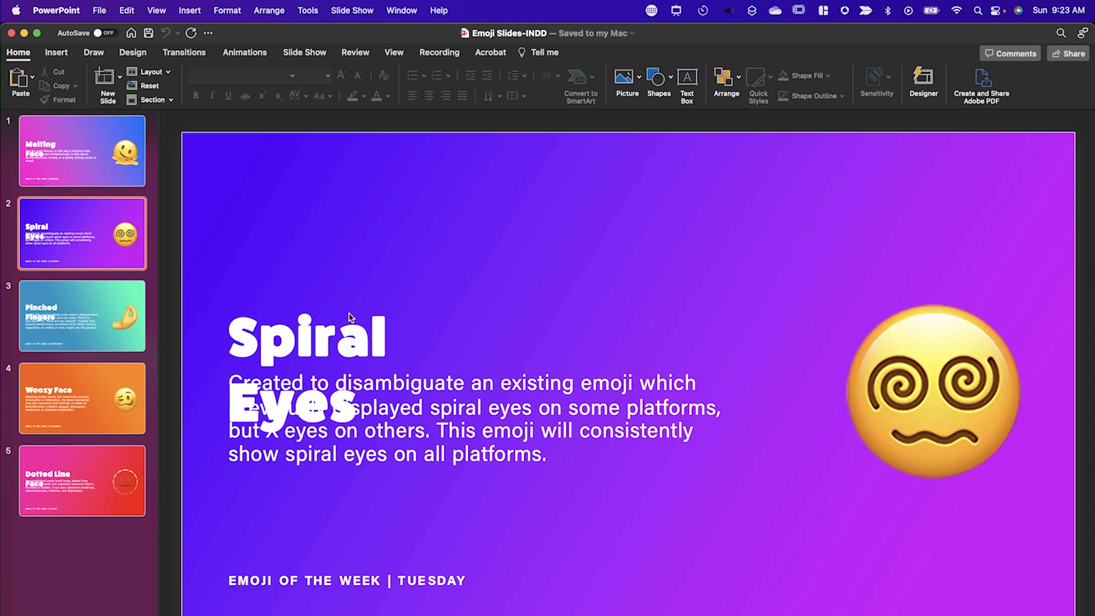
In PowerPoint, widen the Spiral Eyes title box until the title fits on one line and reposition the slide's emoji picture.
click(363, 330)
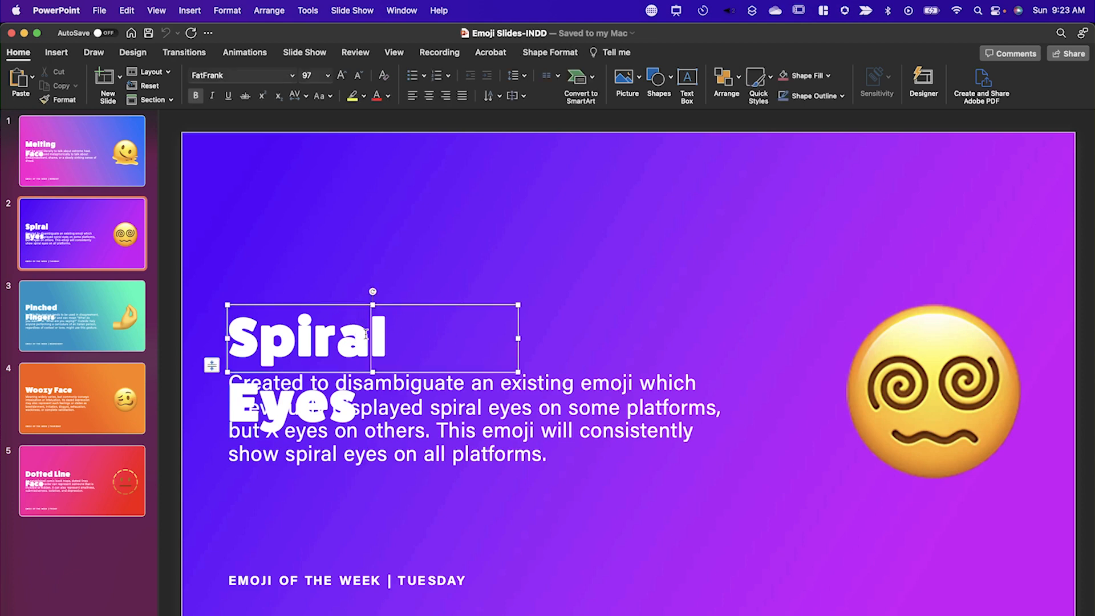
drag(521, 341, 744, 340)
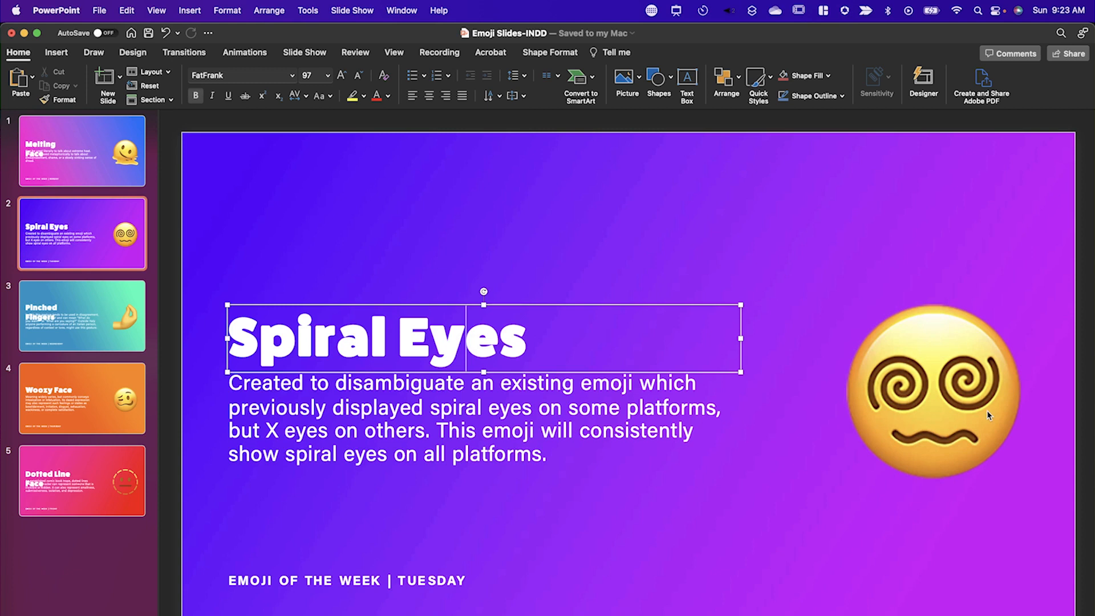
drag(986, 410, 912, 334)
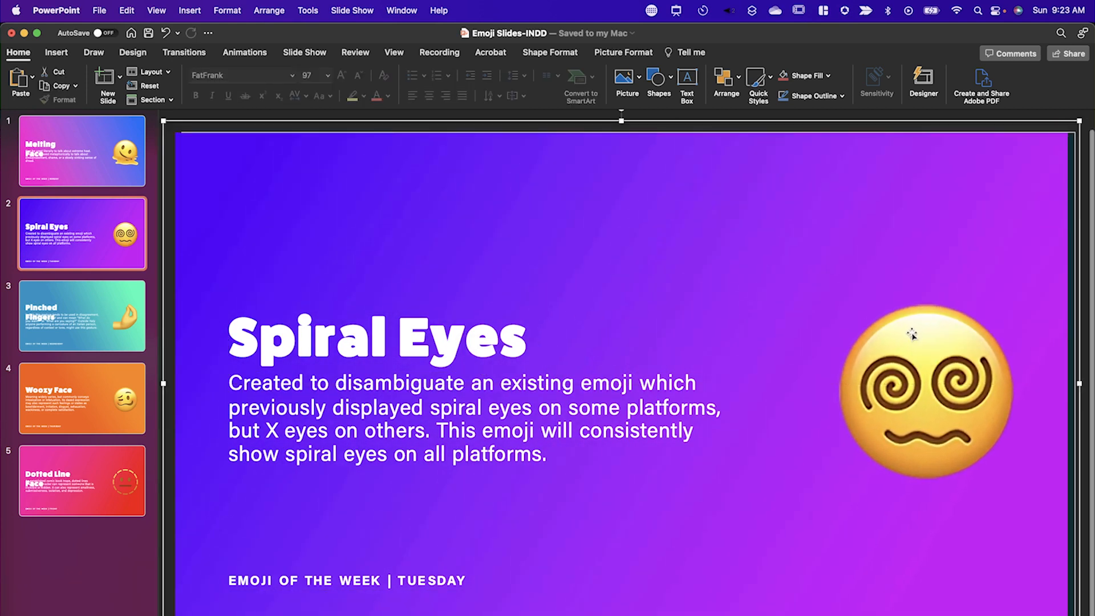
double_click(918, 341)
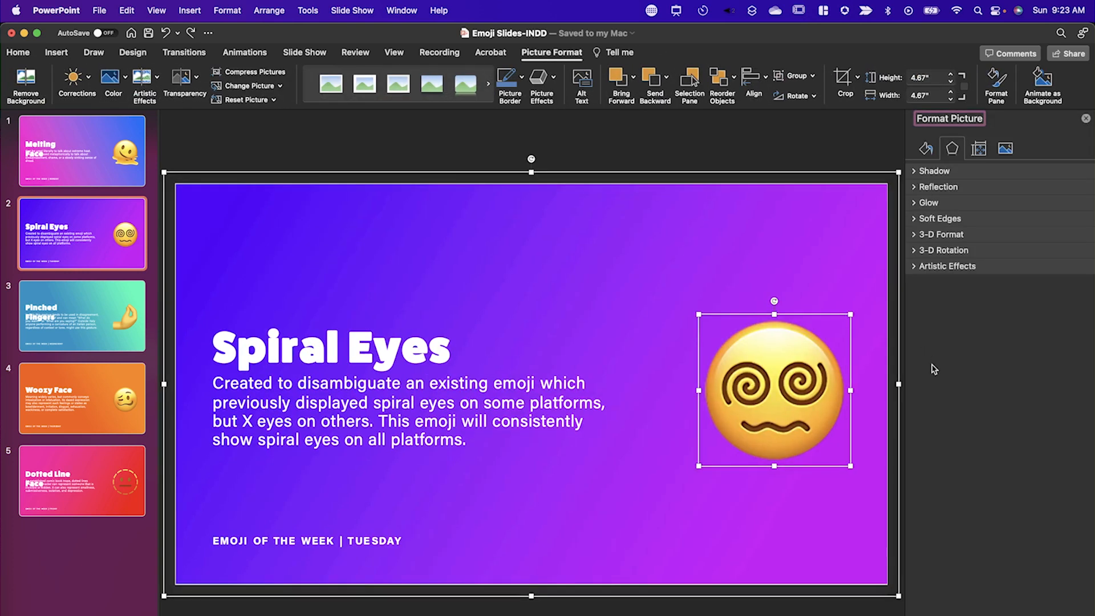
drag(802, 354, 821, 297)
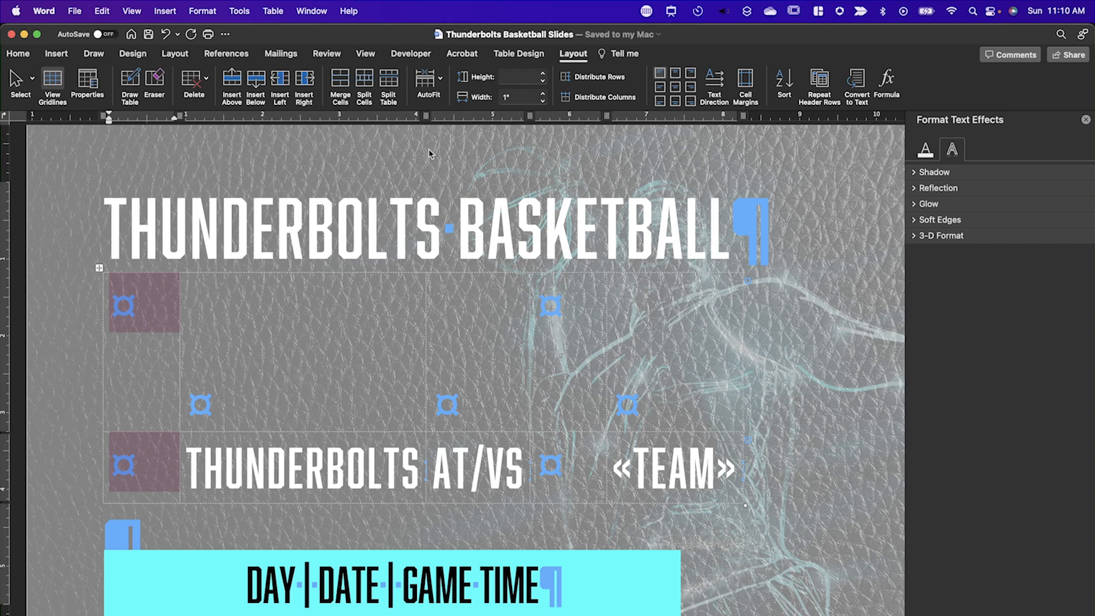
In Word, set the table to fixed column width and insert the-thunderbolts.png into the first cell of its lower row.
click(440, 80)
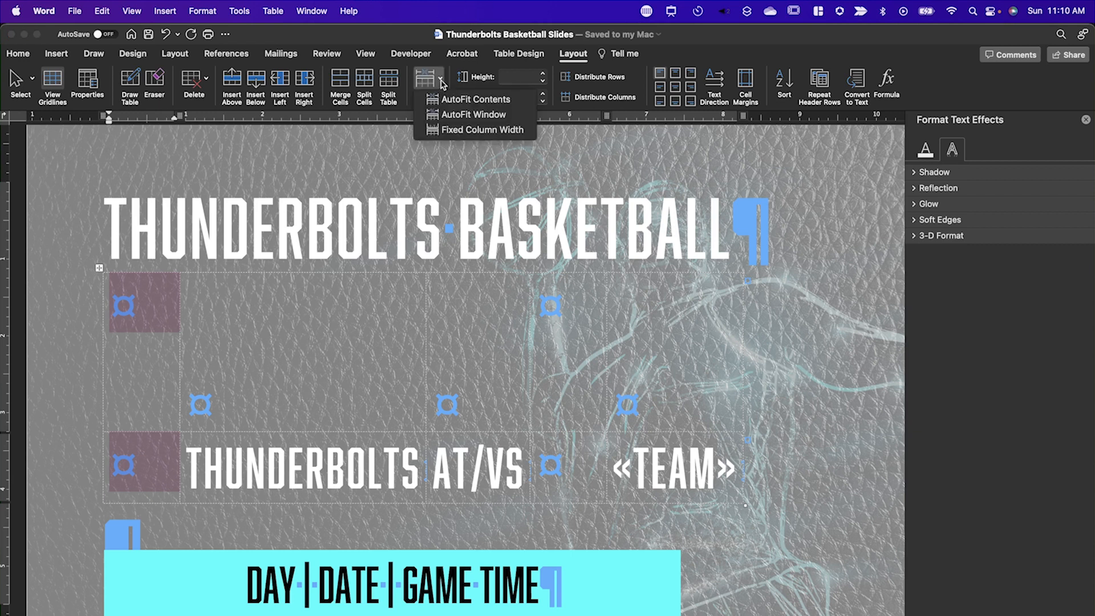
click(455, 130)
click(56, 53)
click(153, 80)
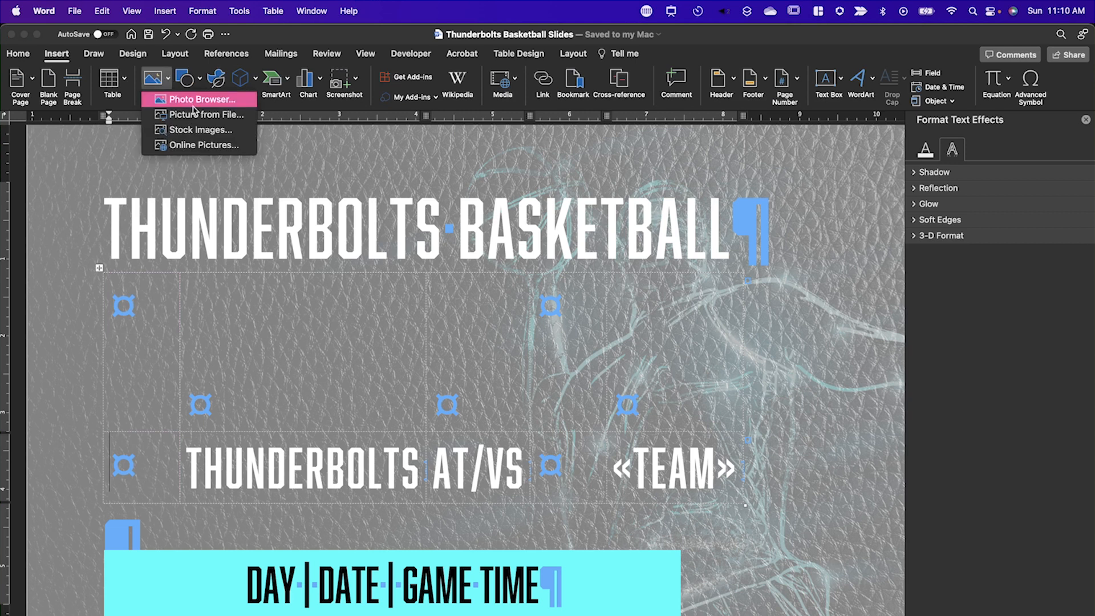
click(196, 111)
click(423, 245)
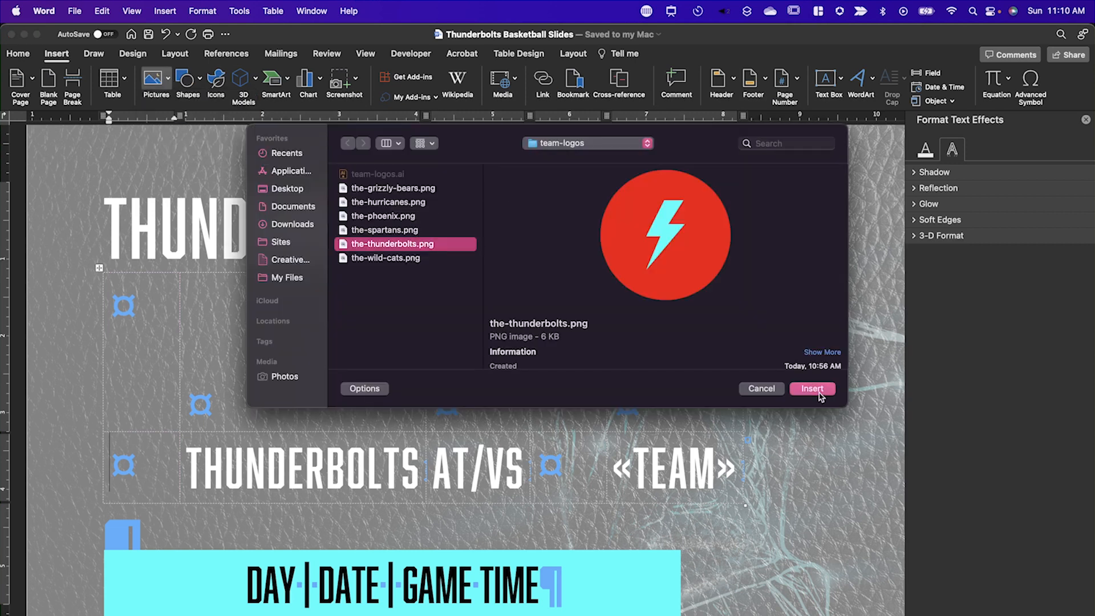
click(812, 388)
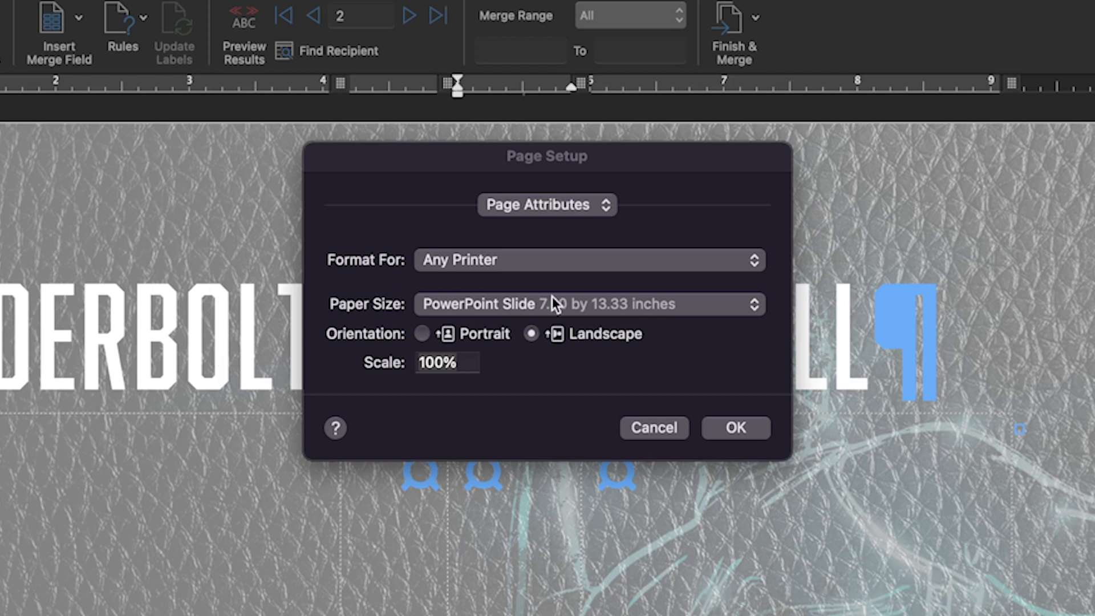
Add a custom paper size named My Slide, 7.5 in wide and 13.33 in high, in the page setup.
click(563, 307)
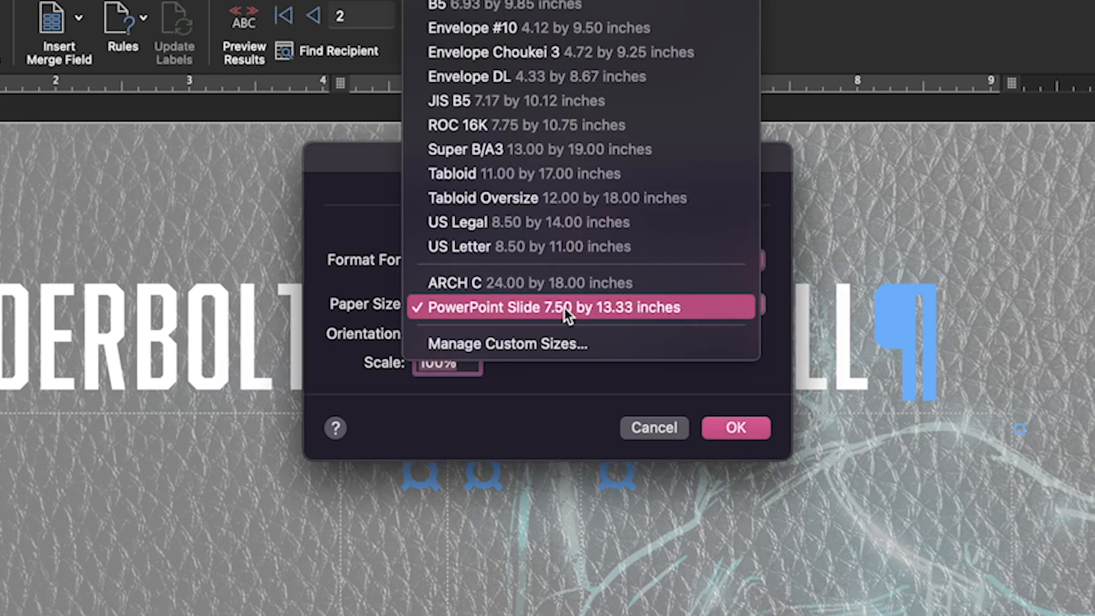
click(548, 348)
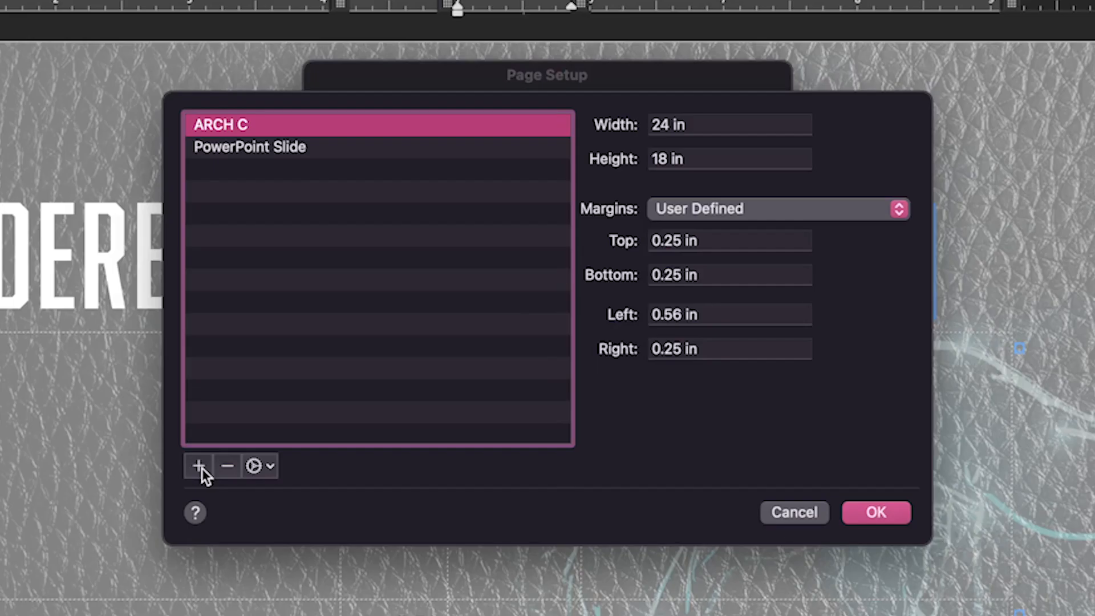
click(198, 547)
double_click(229, 167)
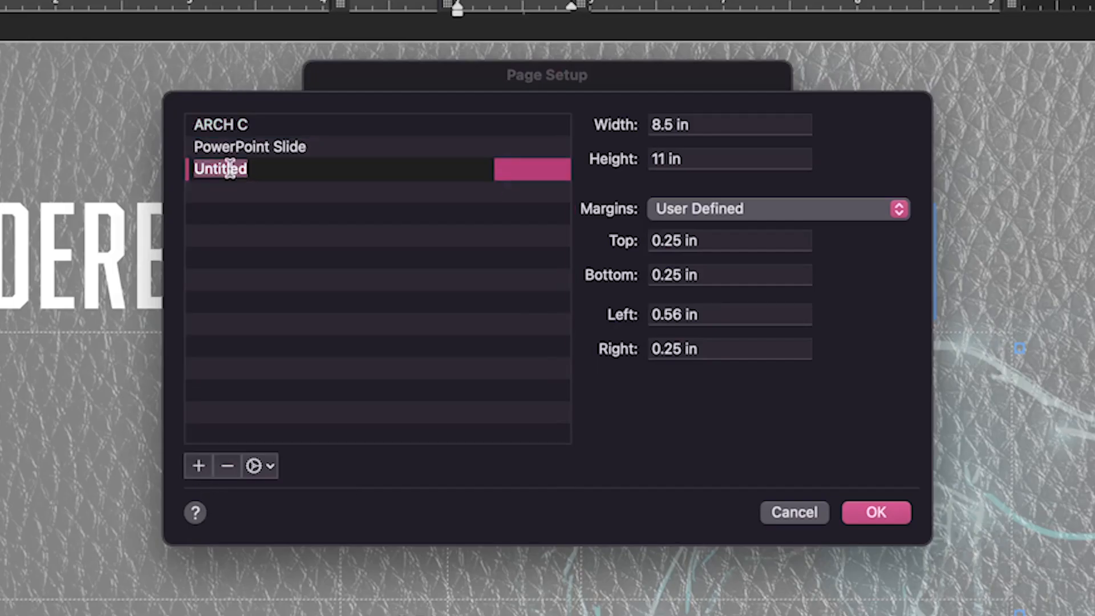
text(My Slide)
key(Tab)
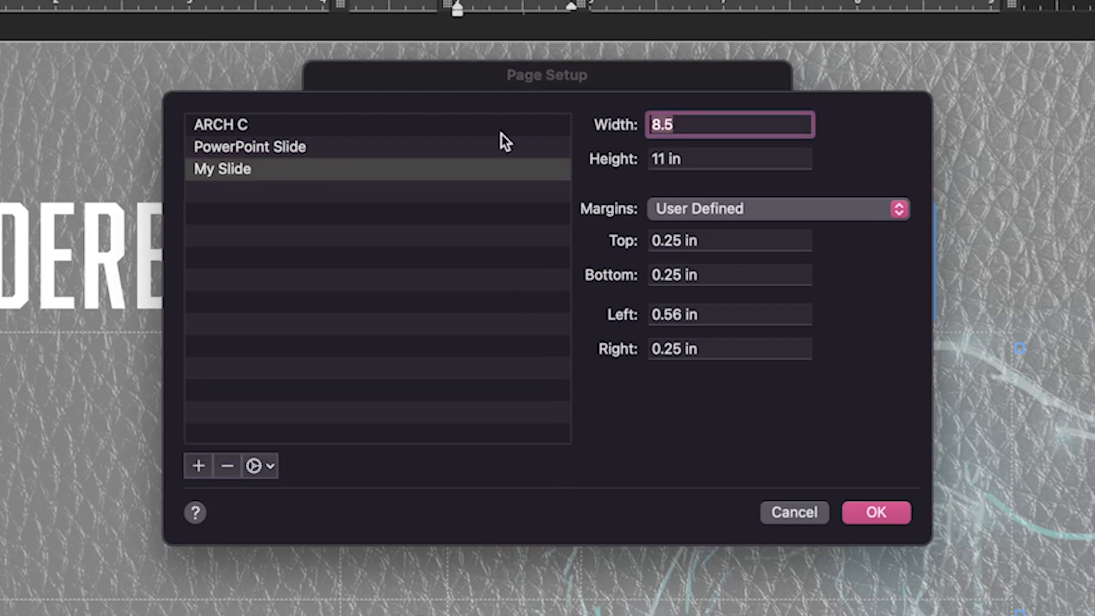
text(7.5)
key(Tab)
text(13.33)
key(Return)
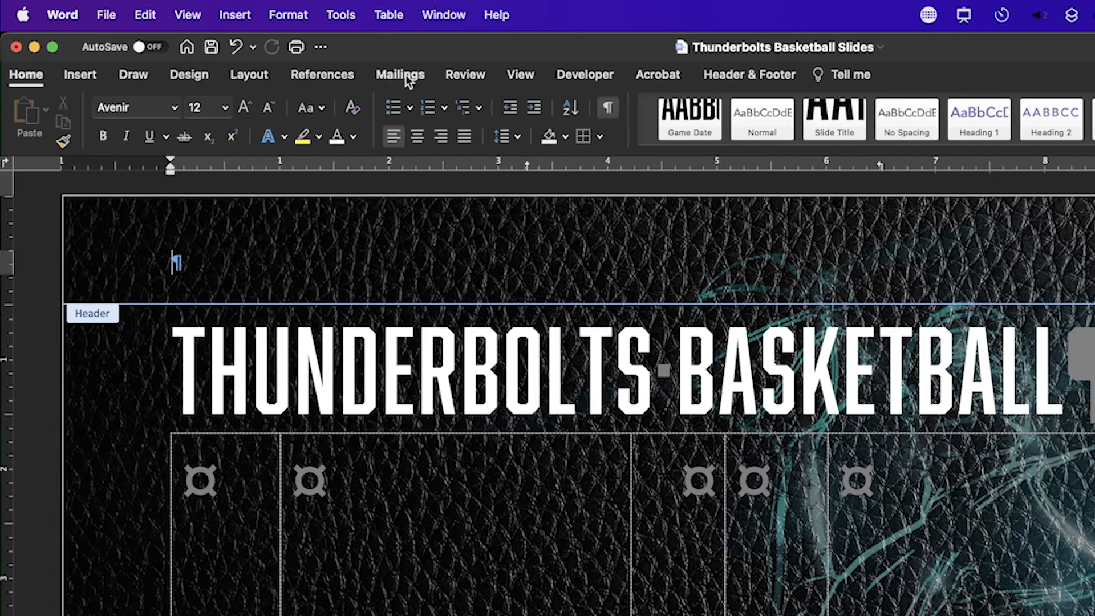
Use the existing list Thunderbolts Game Schedule.csv as the mail merge recipients, with Mac OS (Default) text encoding.
click(406, 74)
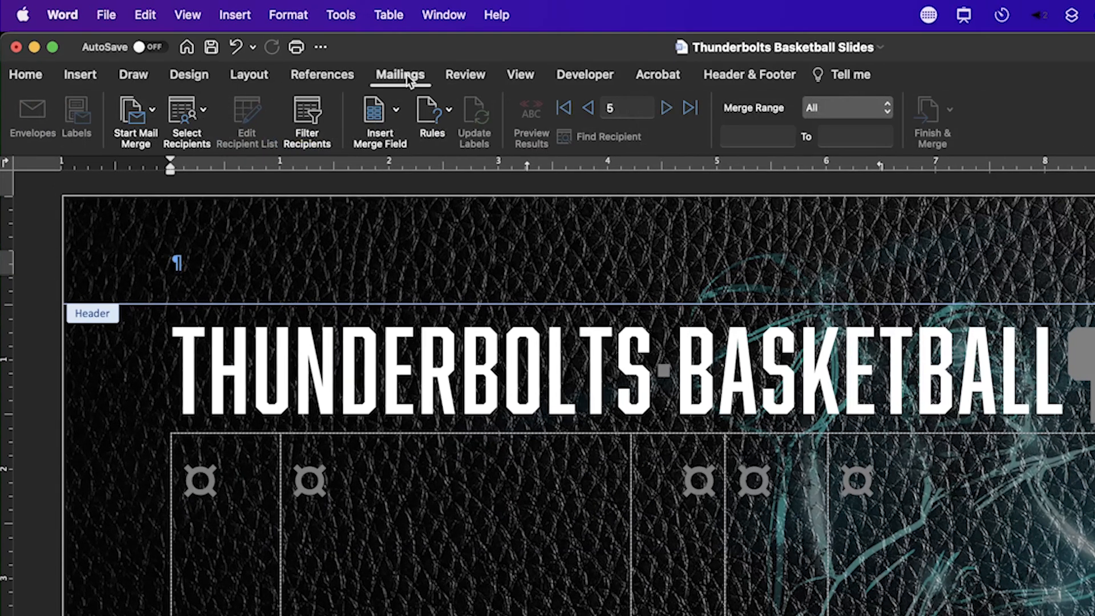
click(205, 114)
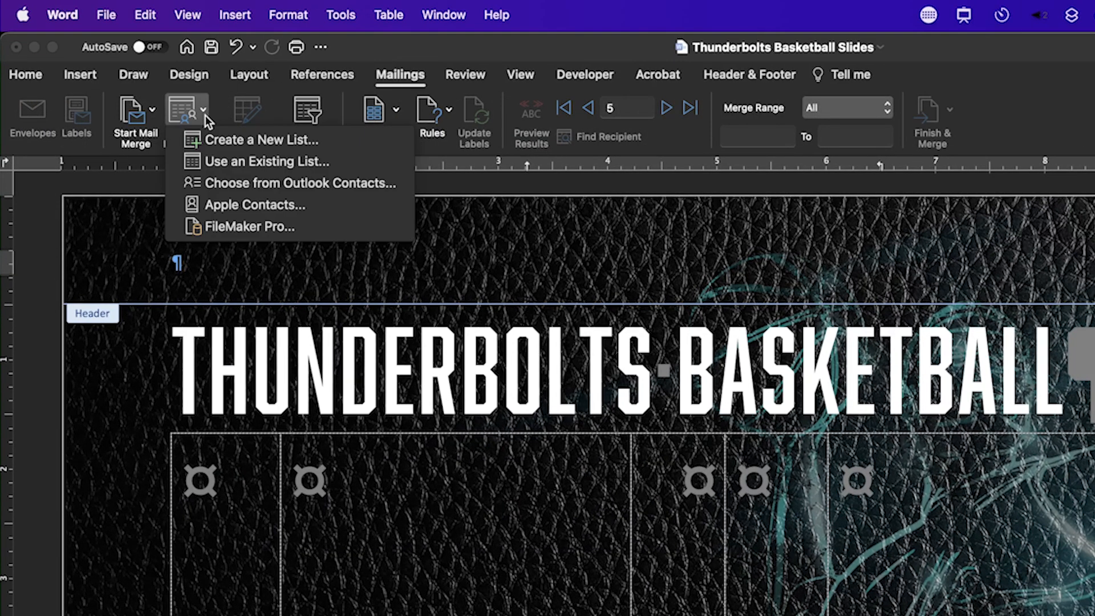
click(213, 161)
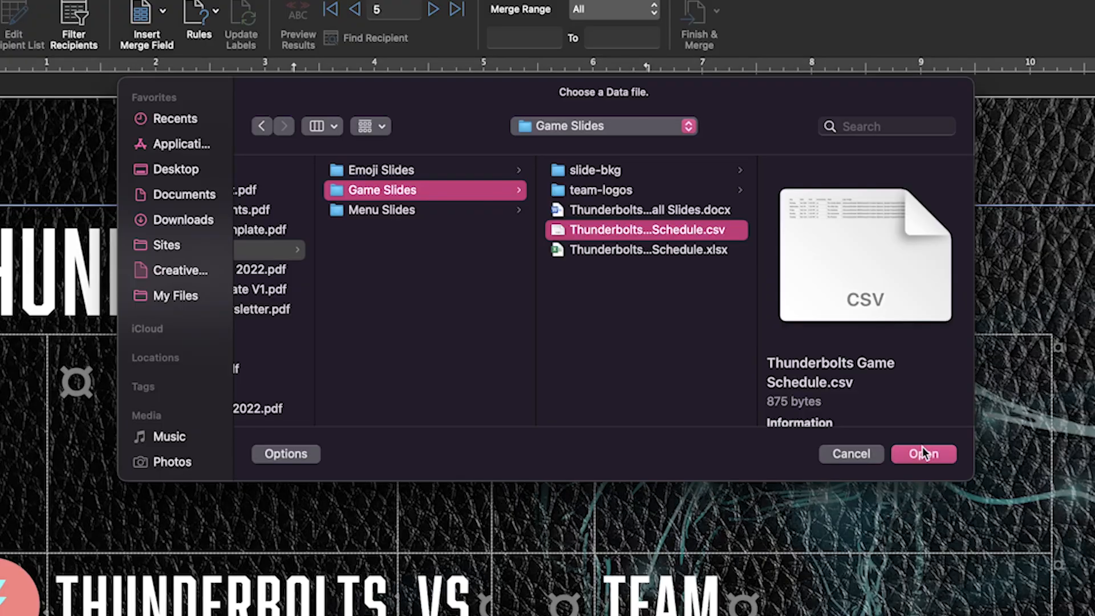
click(924, 454)
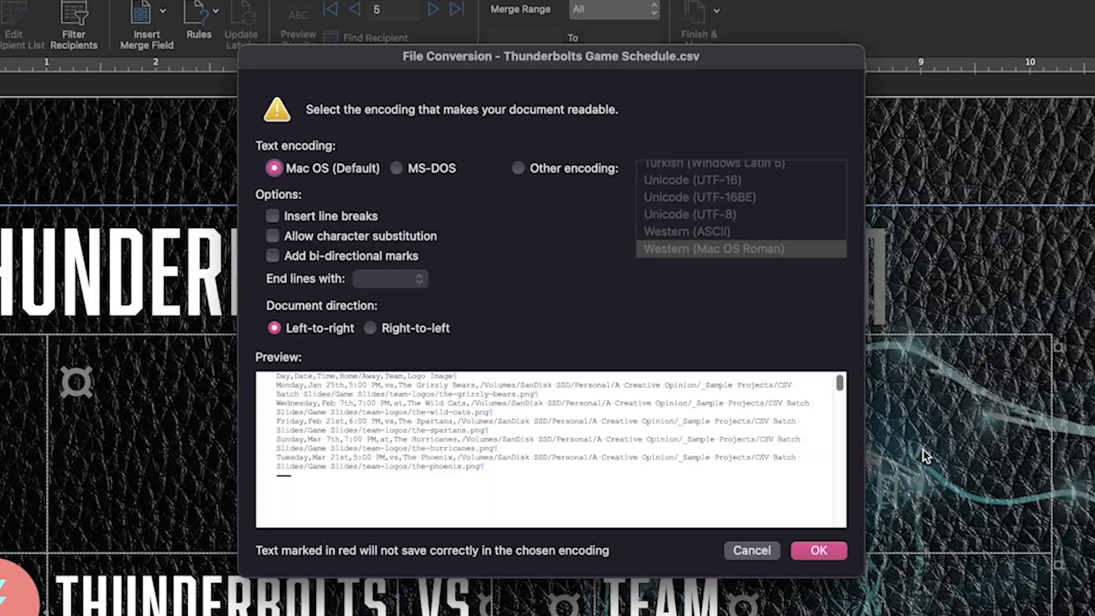
click(818, 551)
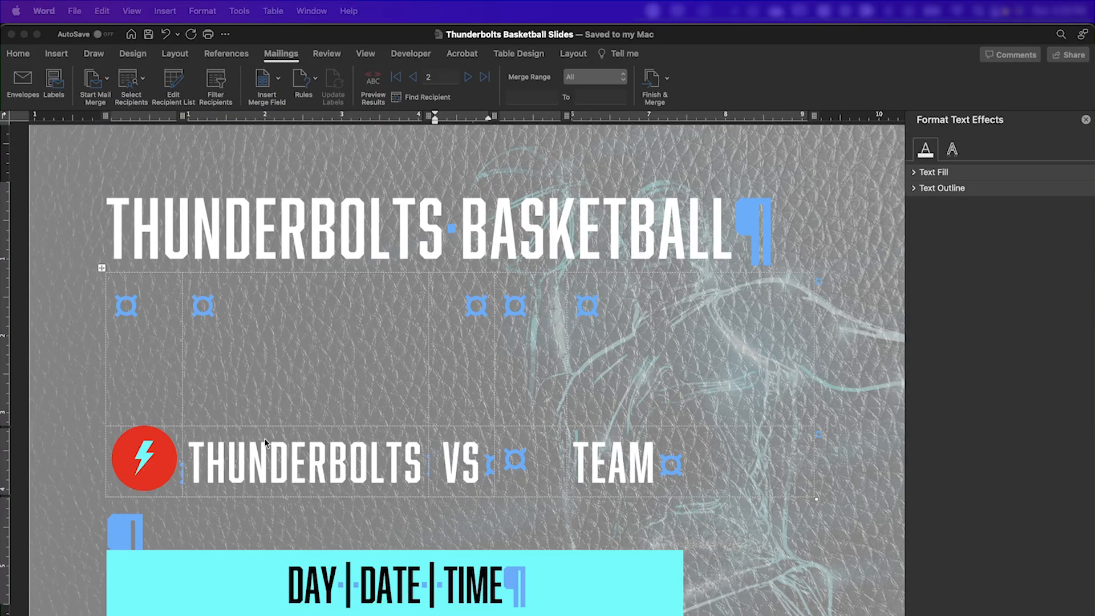
Replace the VS and TEAM placeholders in the table's lower row with the HomeAway and Team merge fields.
click(513, 468)
click(277, 78)
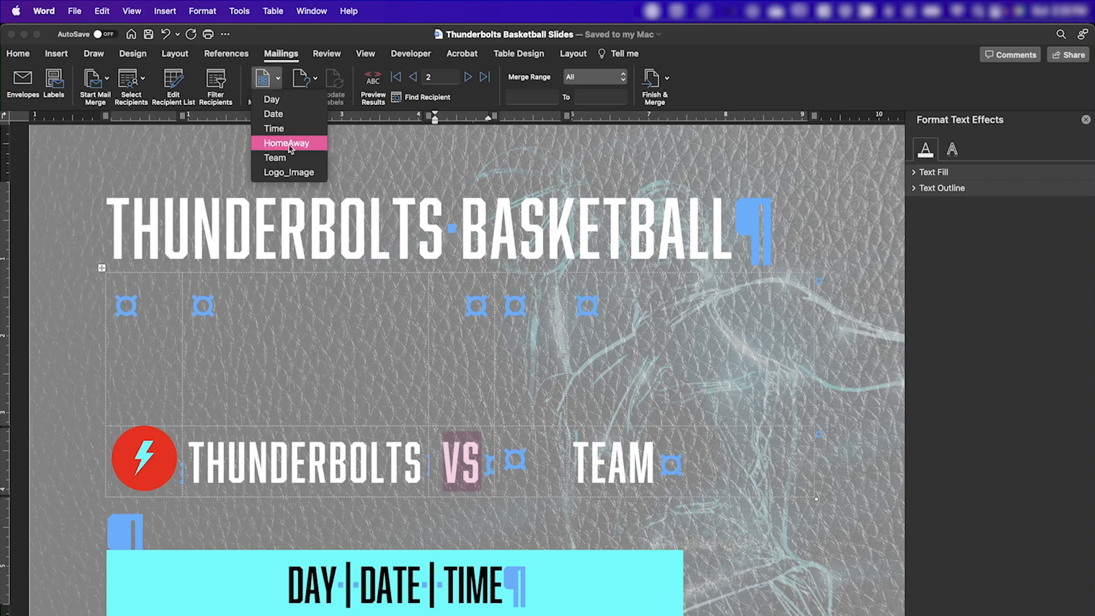
click(290, 143)
key(Tab)
key(Tab)
click(277, 78)
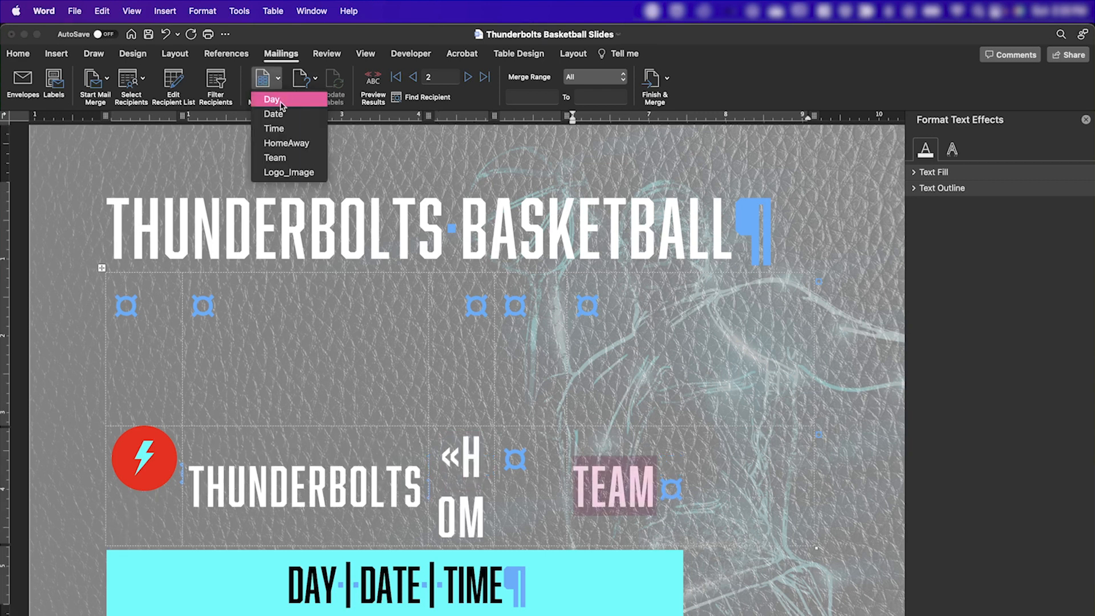
click(289, 158)
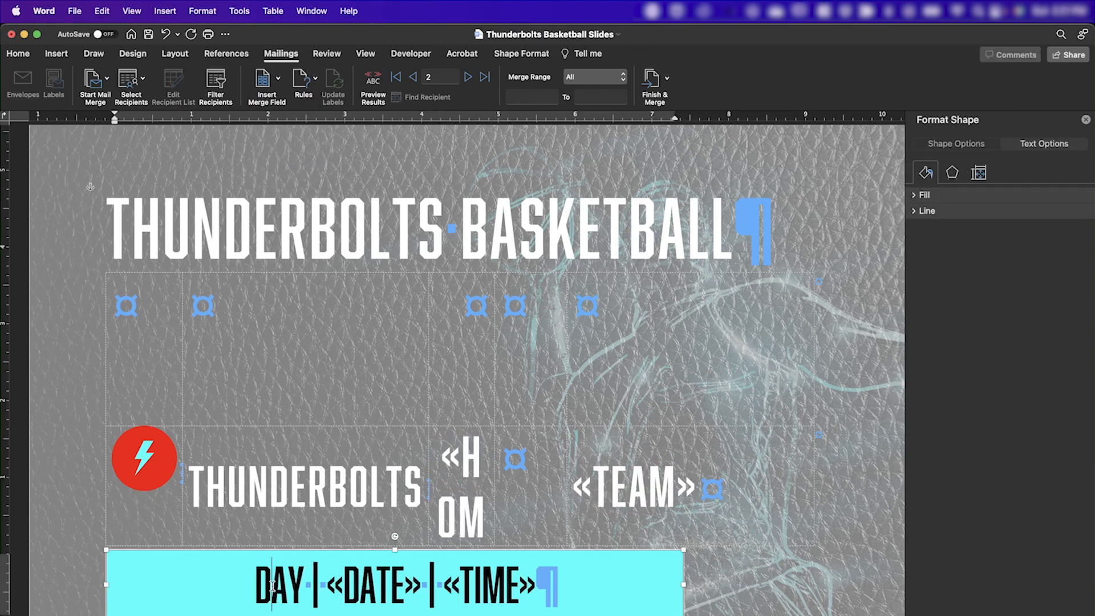
Replace the DAY, DATE and TIME placeholders in the cyan box with the Day, Date and Time merge fields.
double_click(280, 585)
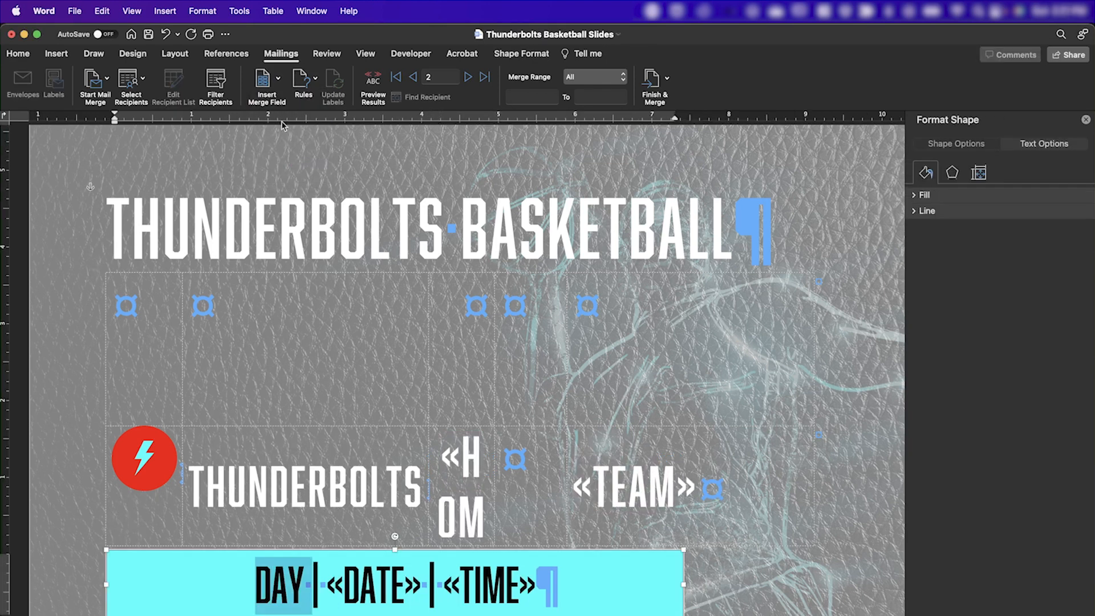
click(279, 91)
click(278, 99)
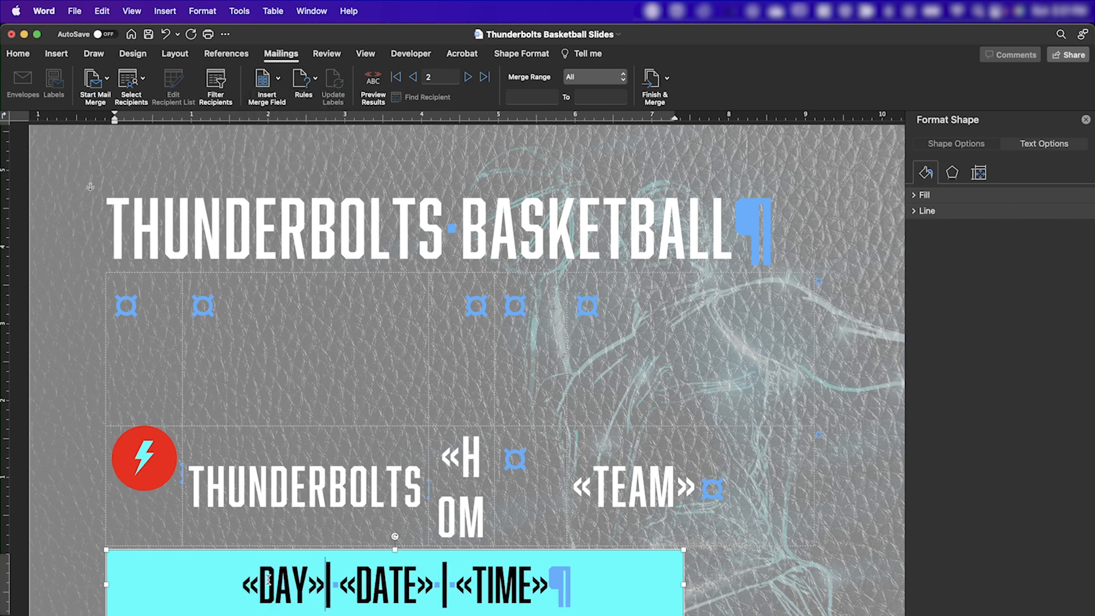
Insert a field with the code includepicture"" in the empty cell before the team name and nest the Logo_Image merge field between its quotes.
click(497, 496)
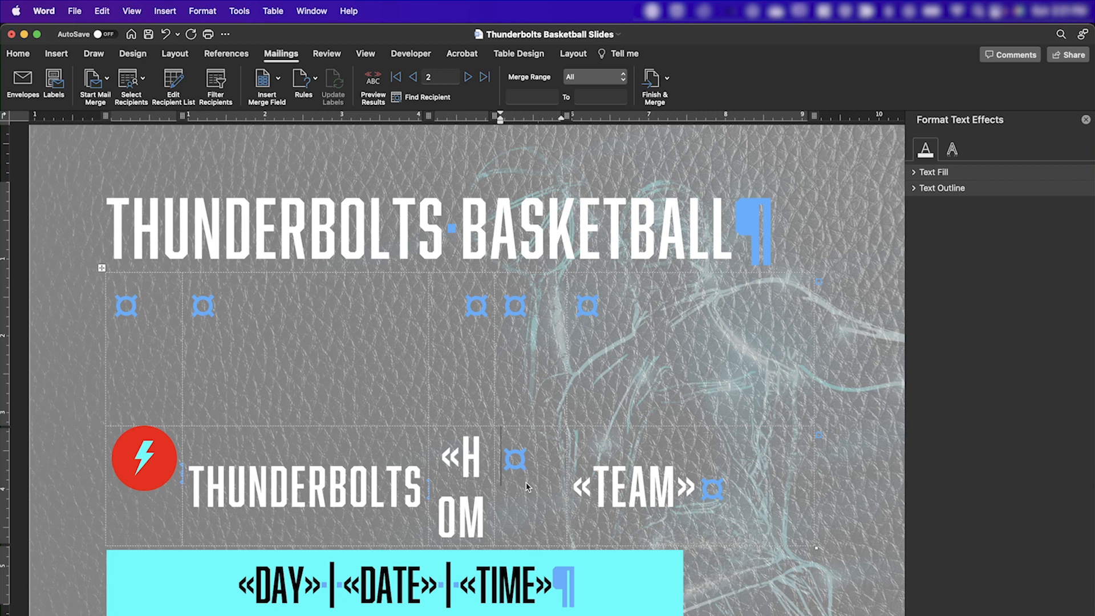
key(super+F9)
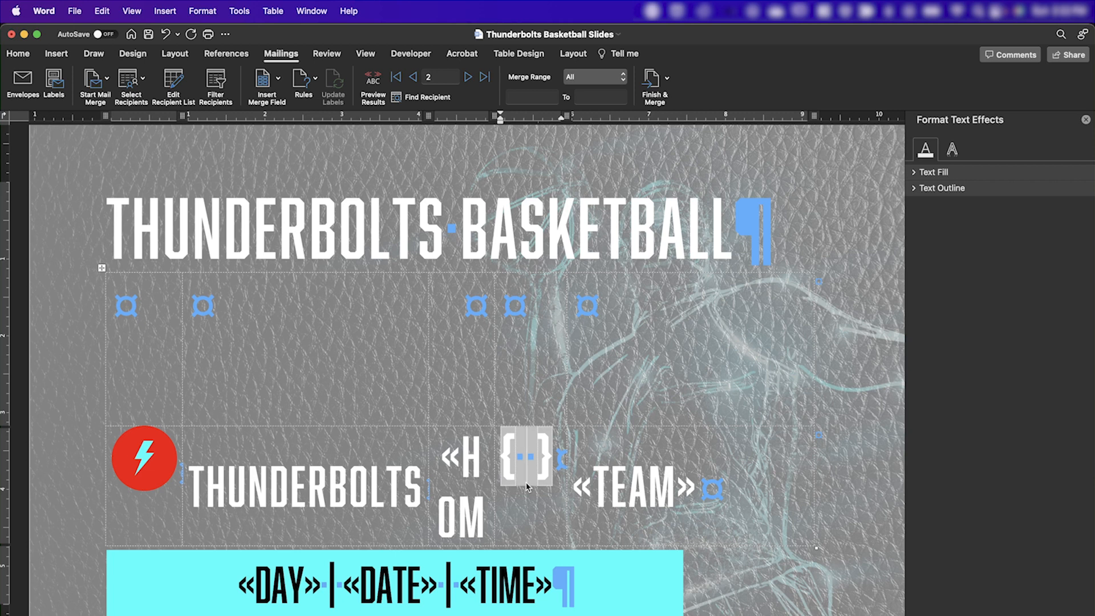
text(includepicture)
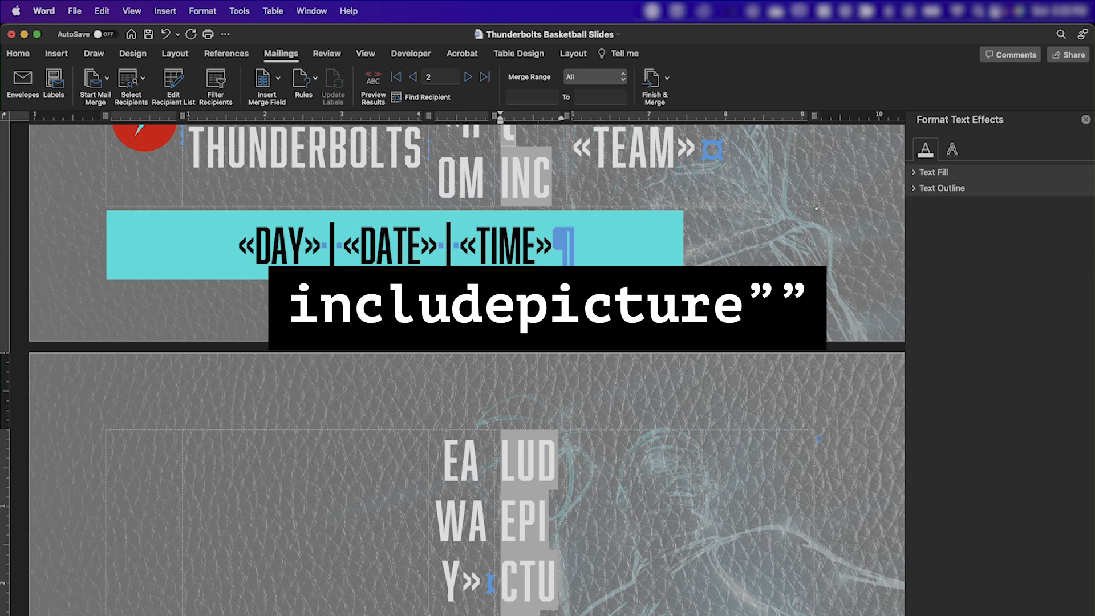
text("")
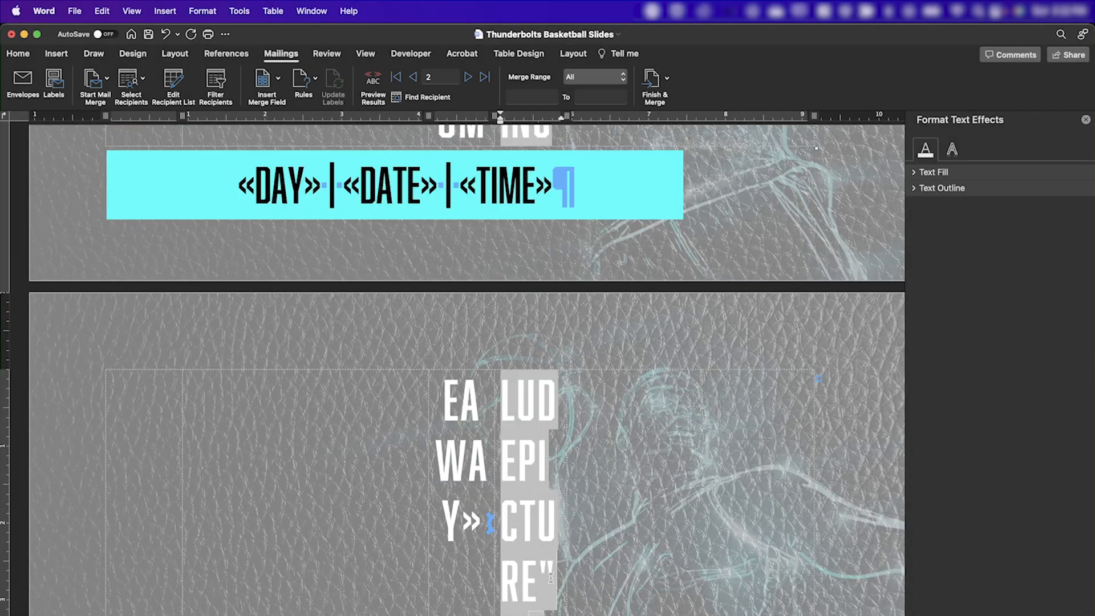
click(267, 86)
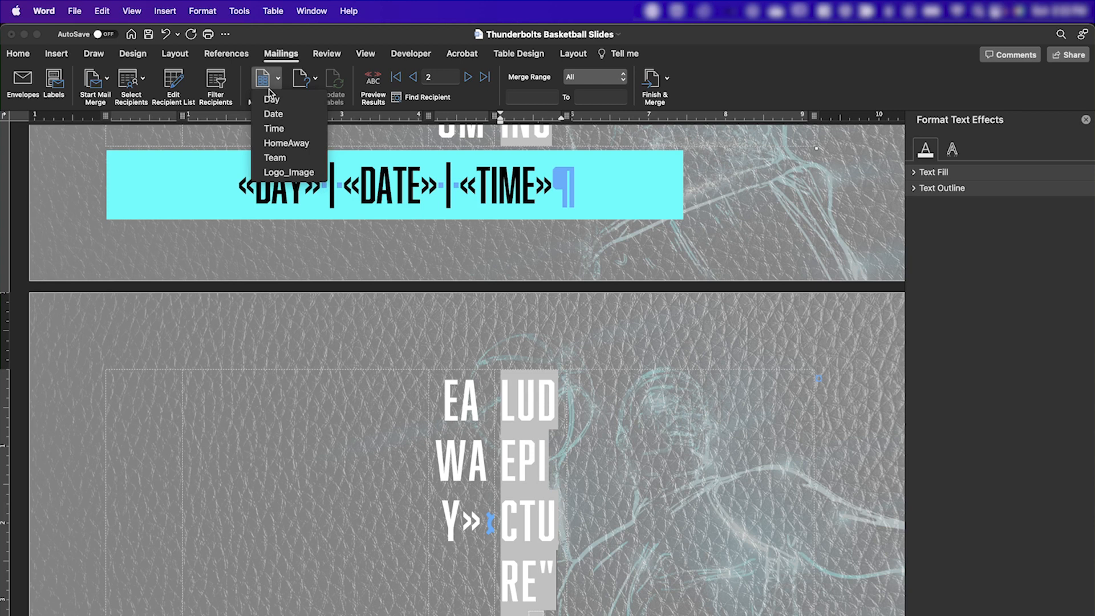
click(289, 171)
Preview the merge results on the slide and step through the records up to record 5.
scroll(538, 275, up, 5)
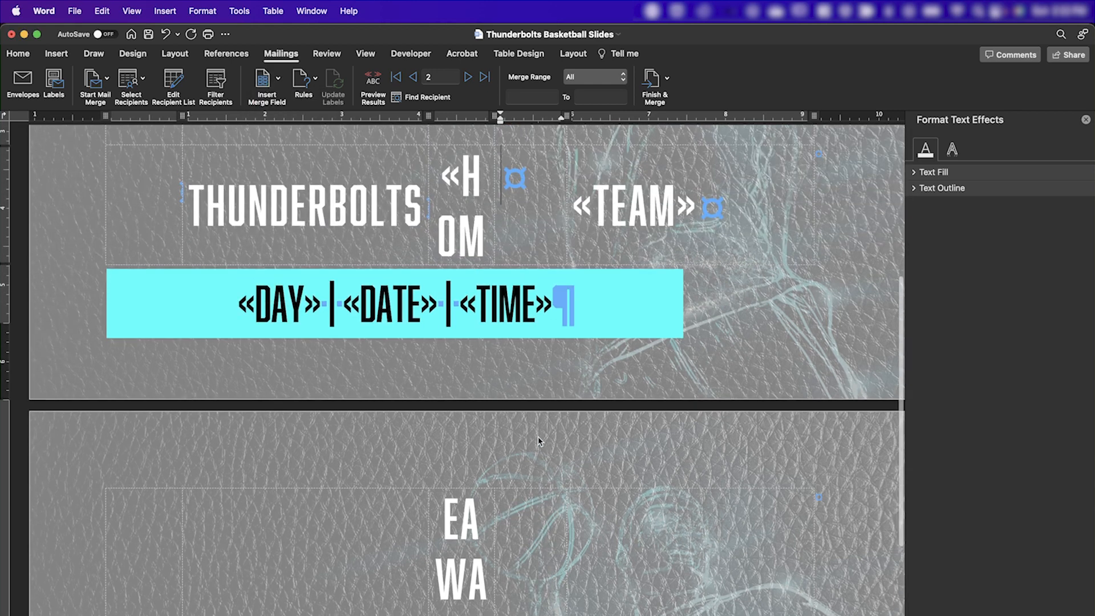
scroll(539, 280, up, 1)
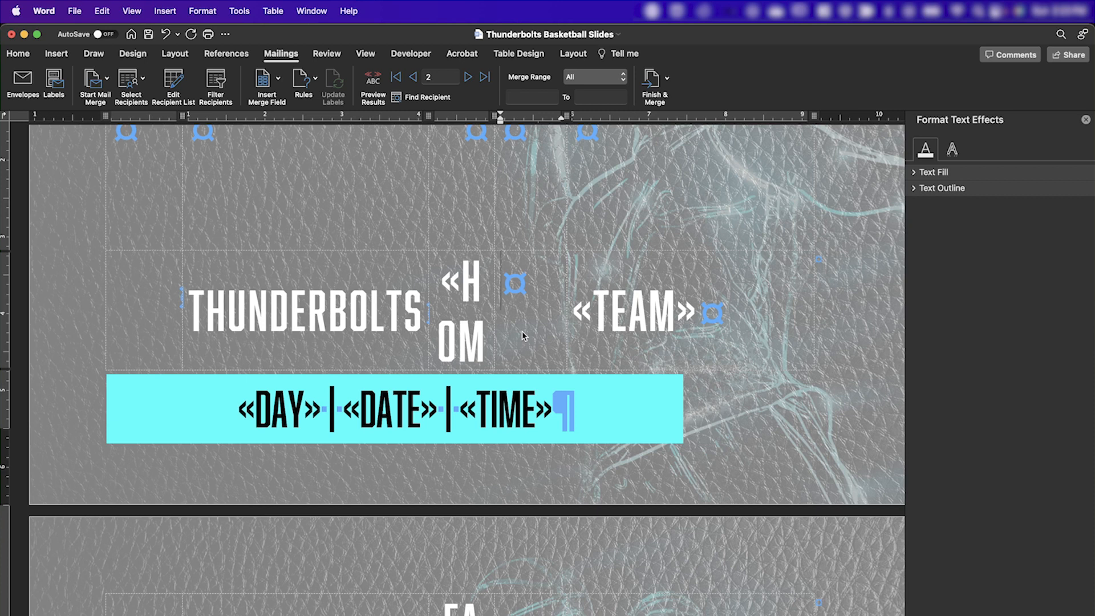
click(373, 81)
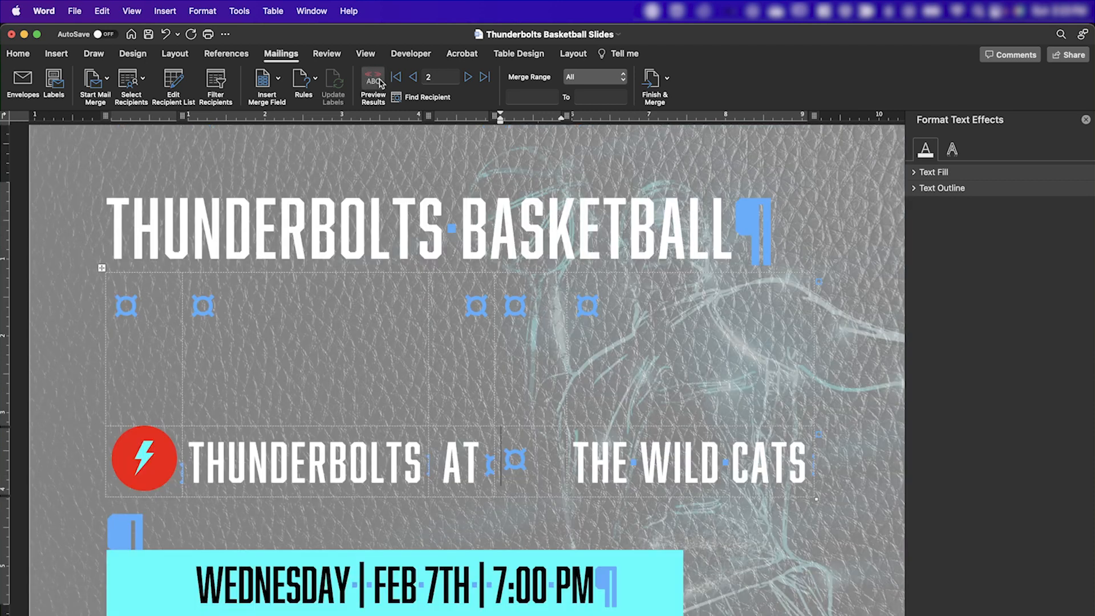
click(467, 76)
Merge all records into individual documents and update every field in the merged document to load the team logos.
click(653, 78)
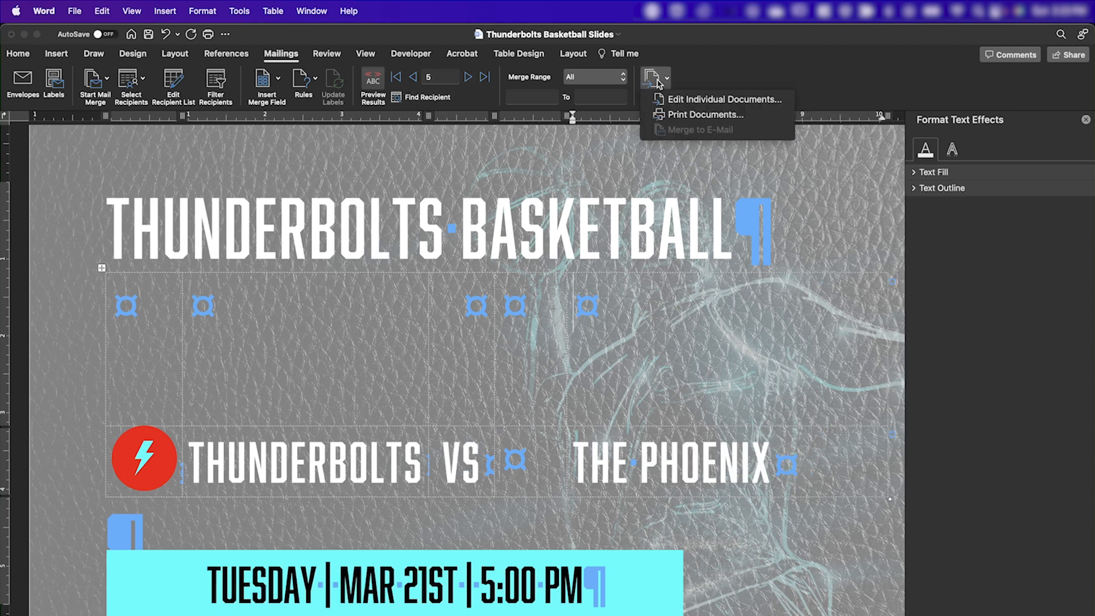
click(683, 100)
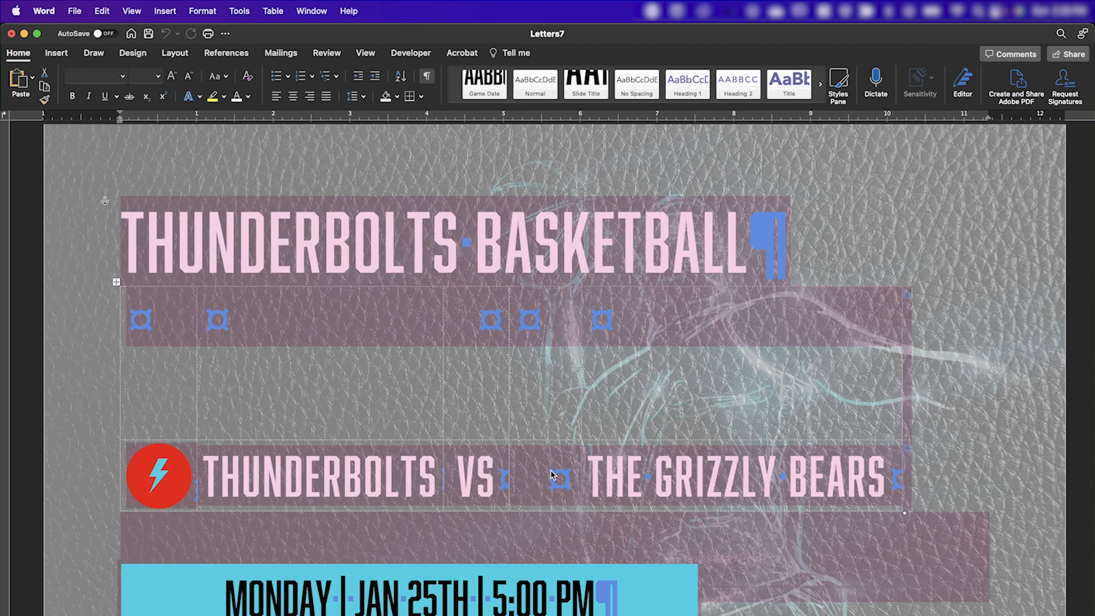
key(F9)
click(604, 307)
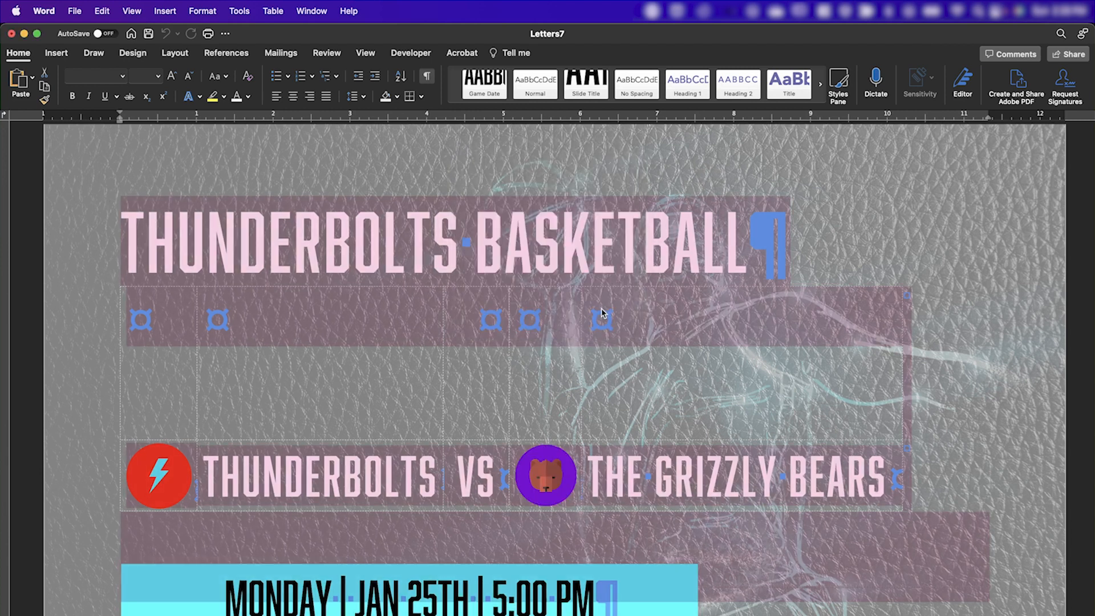
click(648, 409)
scroll(587, 457, down, 15)
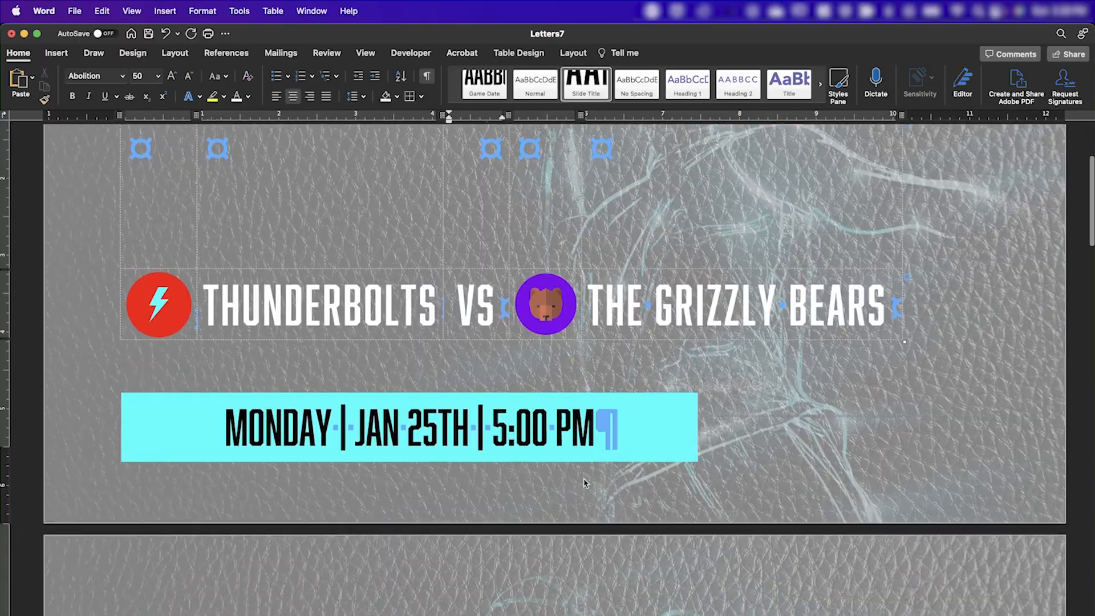
scroll(584, 483, down, 20)
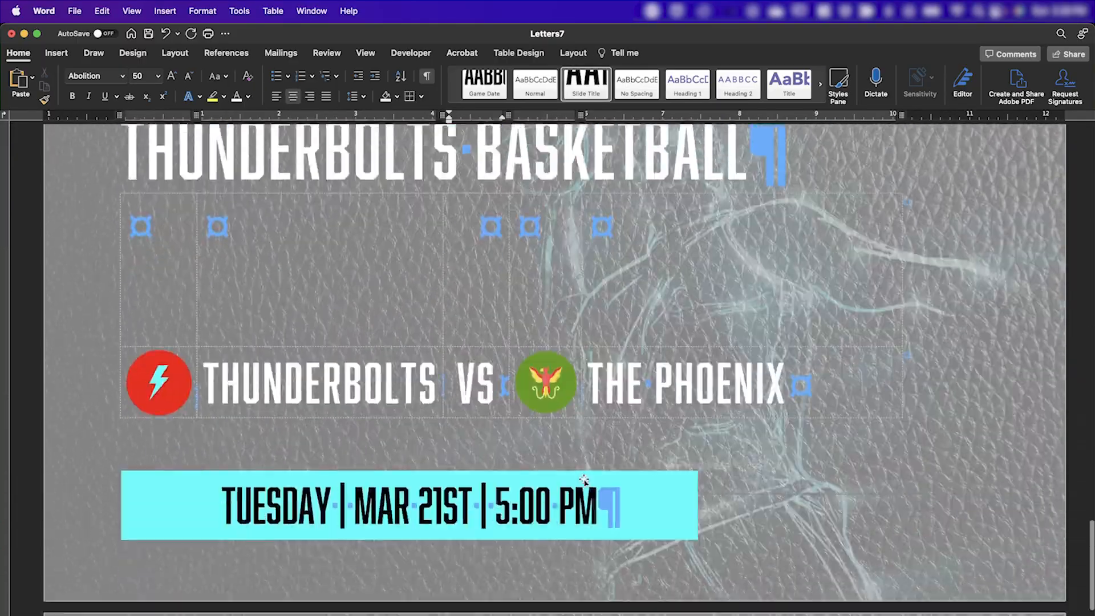
scroll(584, 483, up, 20)
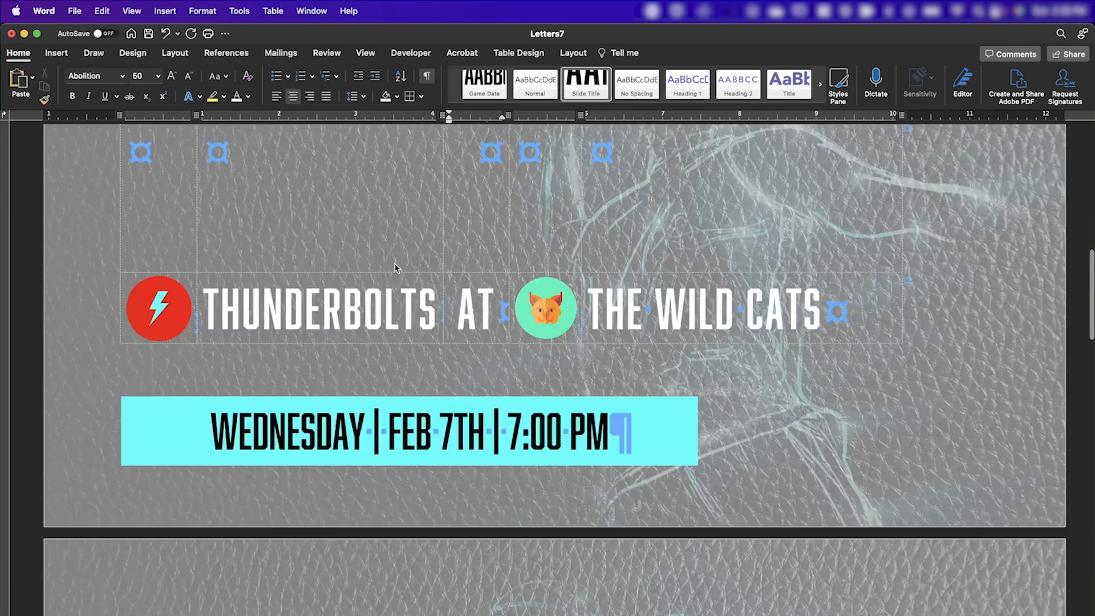
scroll(341, 314, up, 4)
Set the merged document's paper size to My Slide, 7.50 by 13.33 inches, in landscape orientation.
key(super+a)
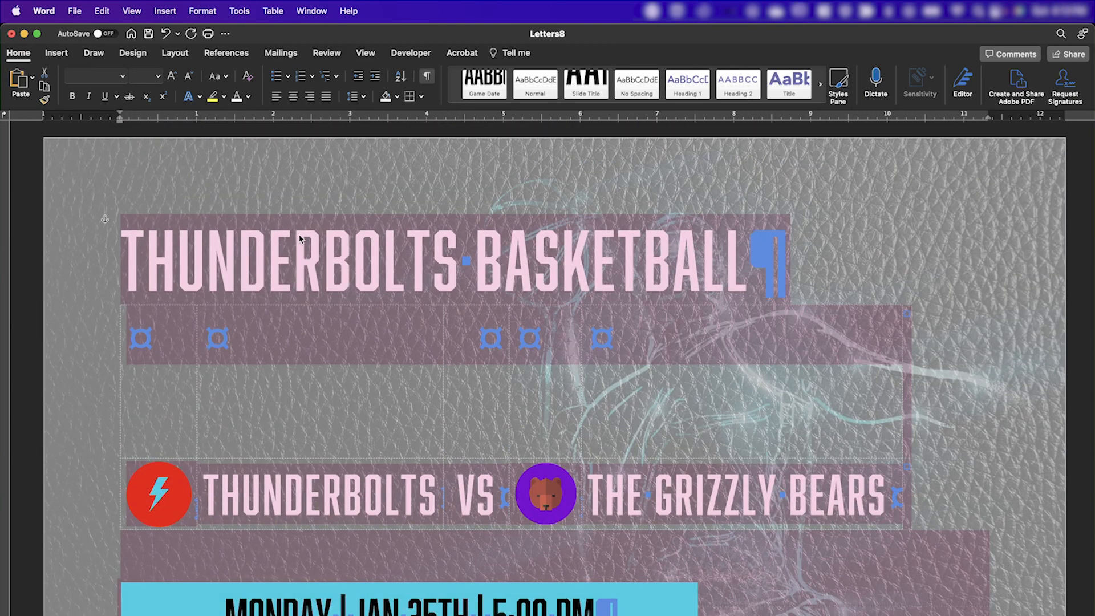
click(76, 12)
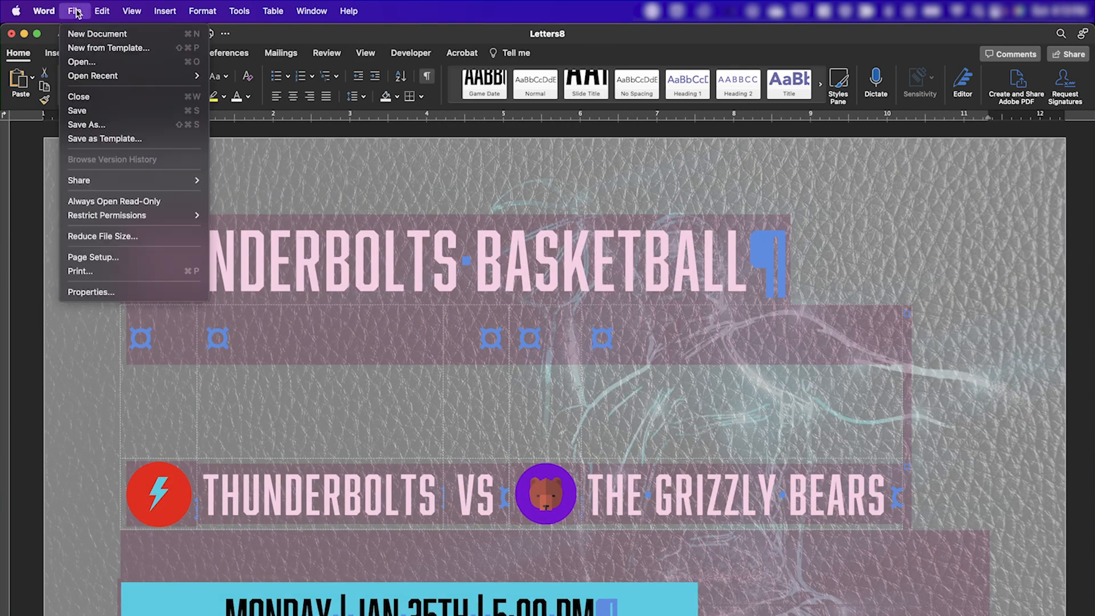
click(117, 256)
click(564, 245)
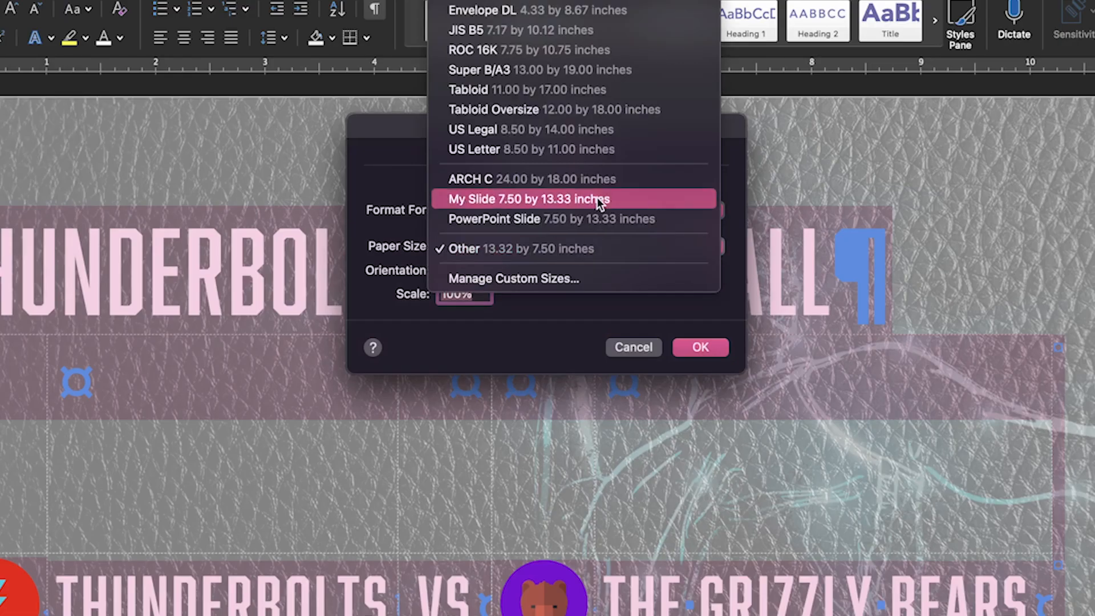
click(597, 199)
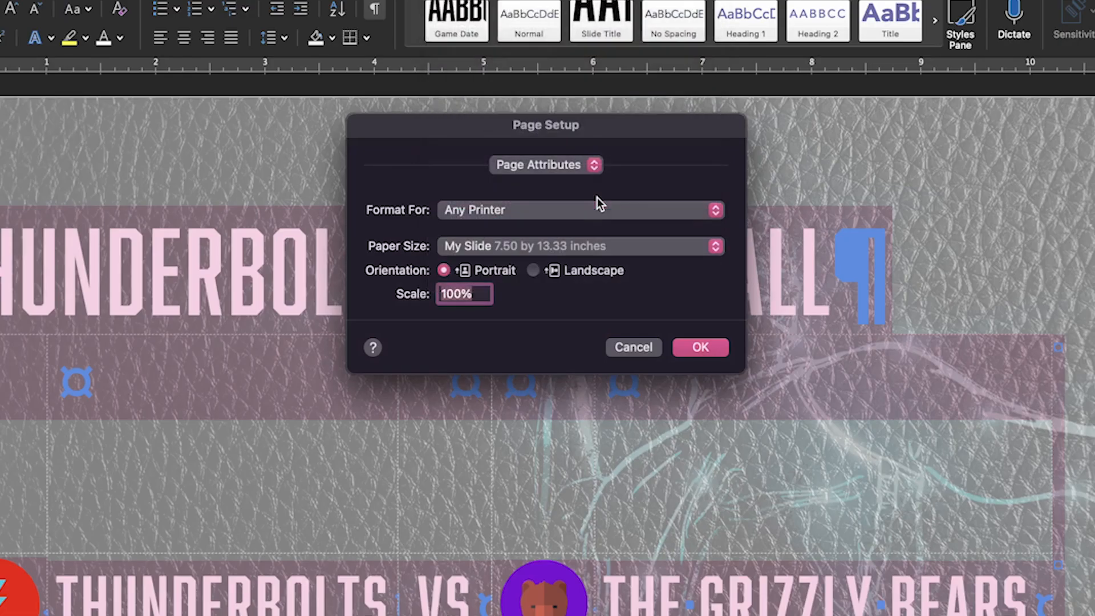
click(532, 270)
click(697, 347)
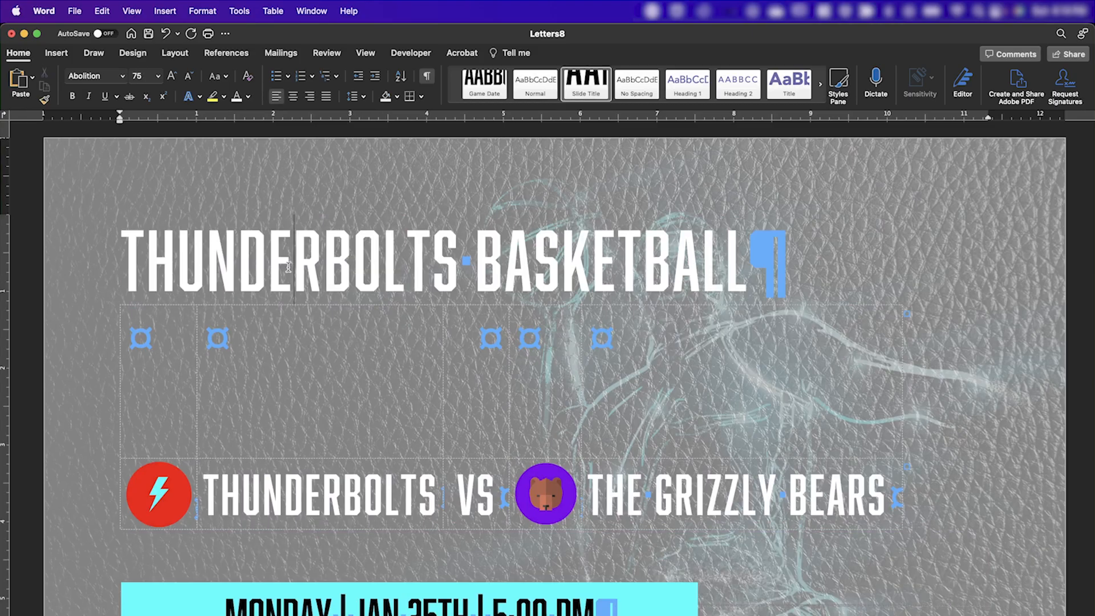
Print all pages of the merged document to a PDF named Thunderbolts Basketball Slides.pdf.
click(74, 11)
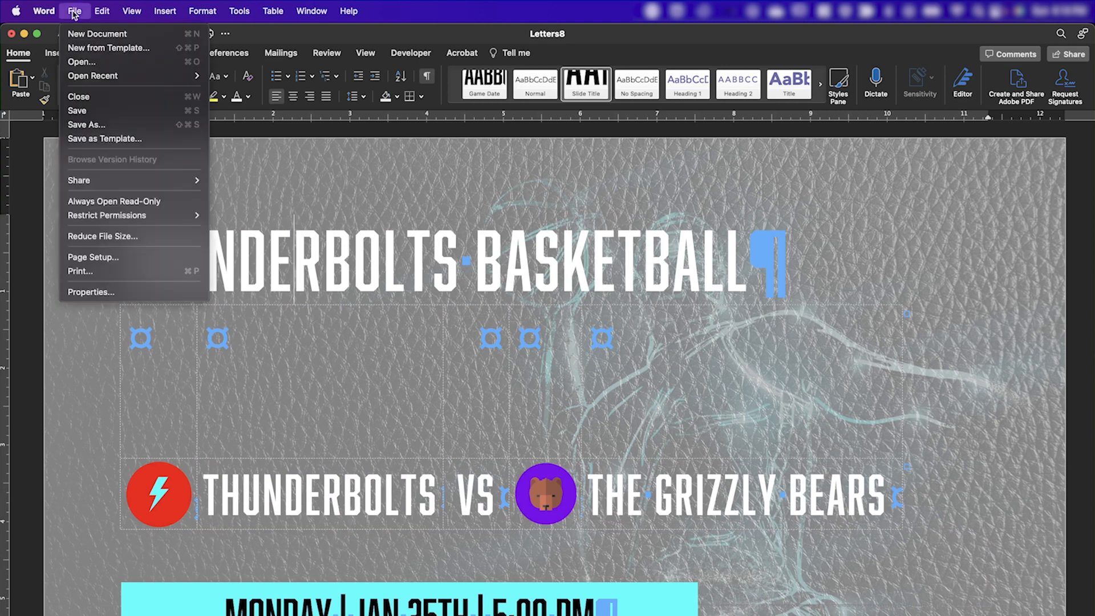
click(120, 271)
click(425, 485)
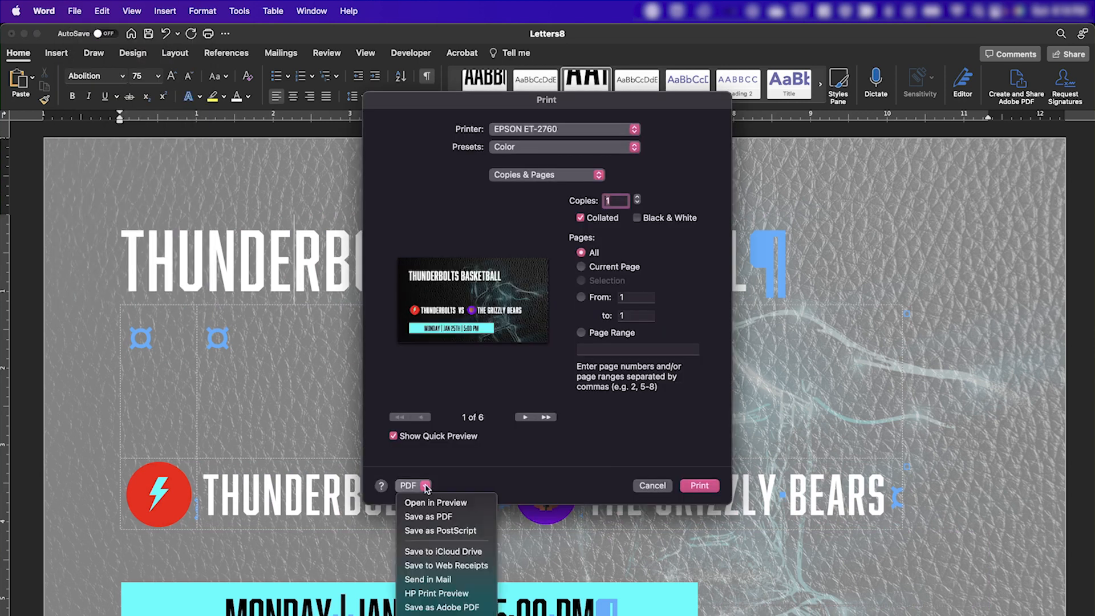
click(439, 516)
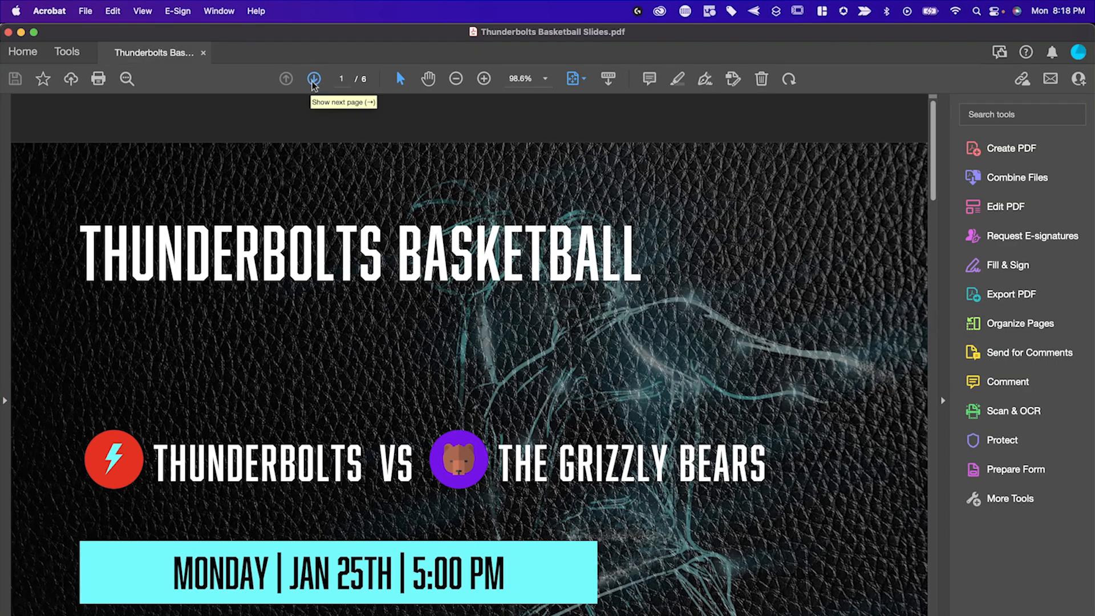
In Acrobat, page through Thunderbolts Basketball Slides.pdf and export it as a Microsoft PowerPoint presentation.
click(313, 79)
click(313, 79)
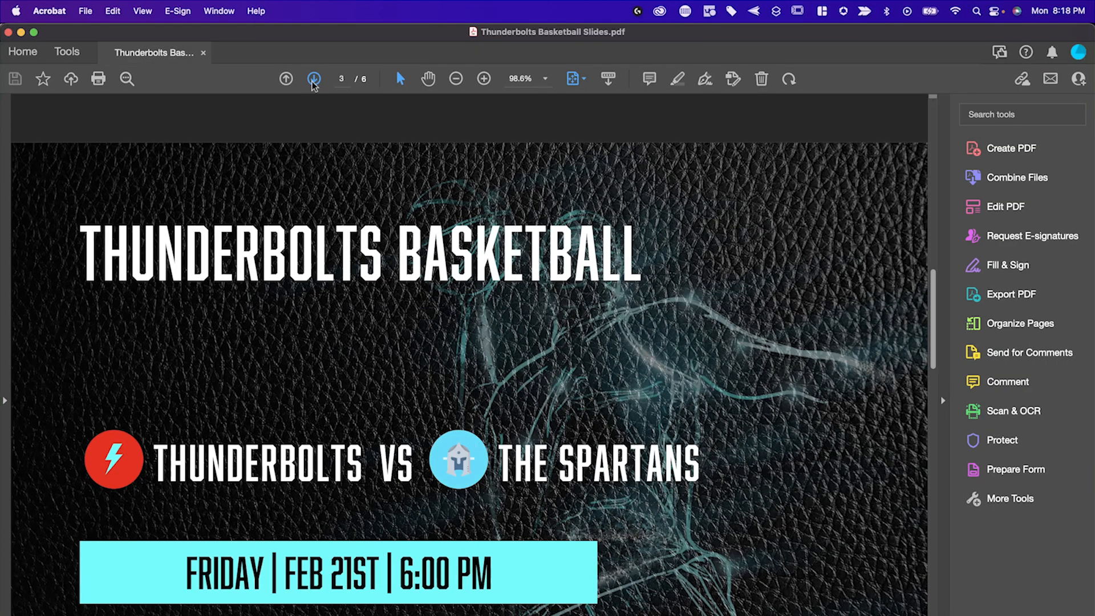
click(313, 78)
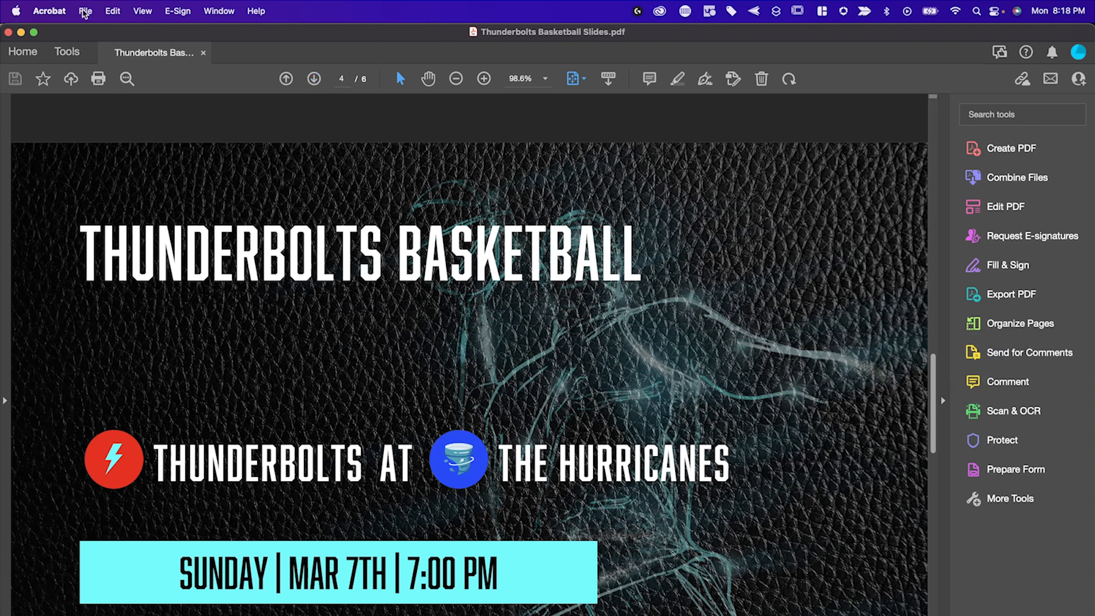
click(85, 11)
mouse_move(155, 172)
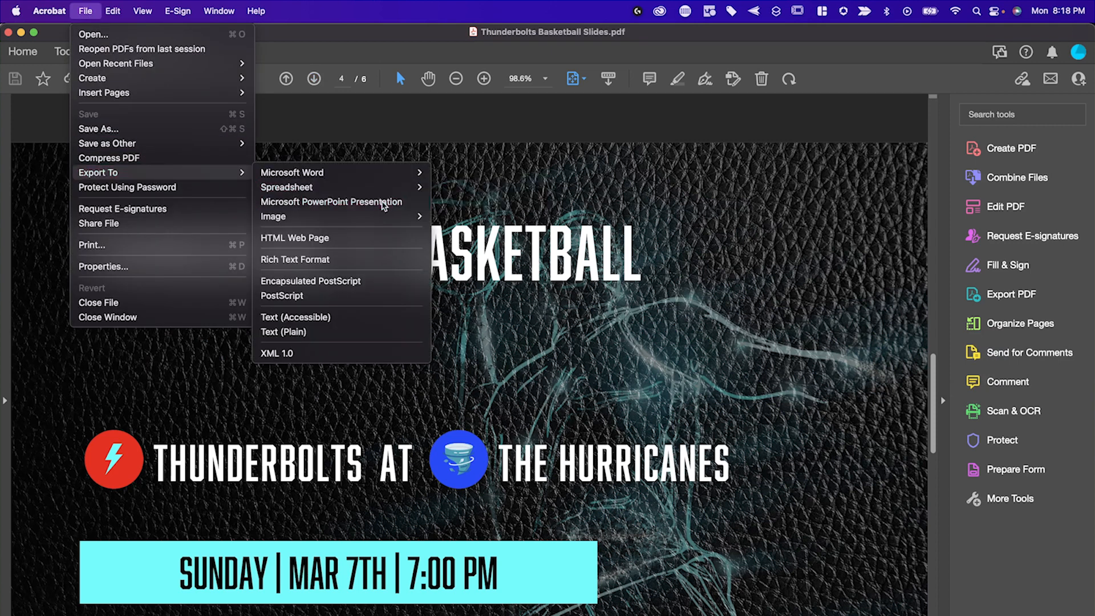
click(384, 202)
click(764, 389)
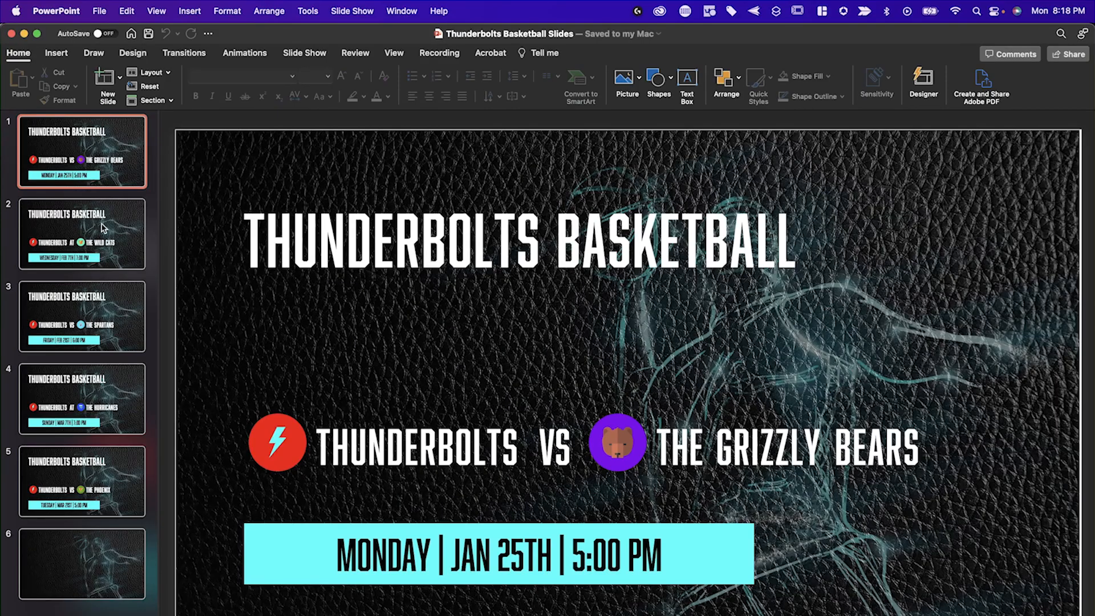
Look through the slides of the exported presentation and check whether their text boxes are editable.
click(103, 228)
key(Down)
key(Down)
key(Down)
double_click(474, 252)
double_click(450, 448)
double_click(741, 434)
double_click(580, 557)
click(103, 409)
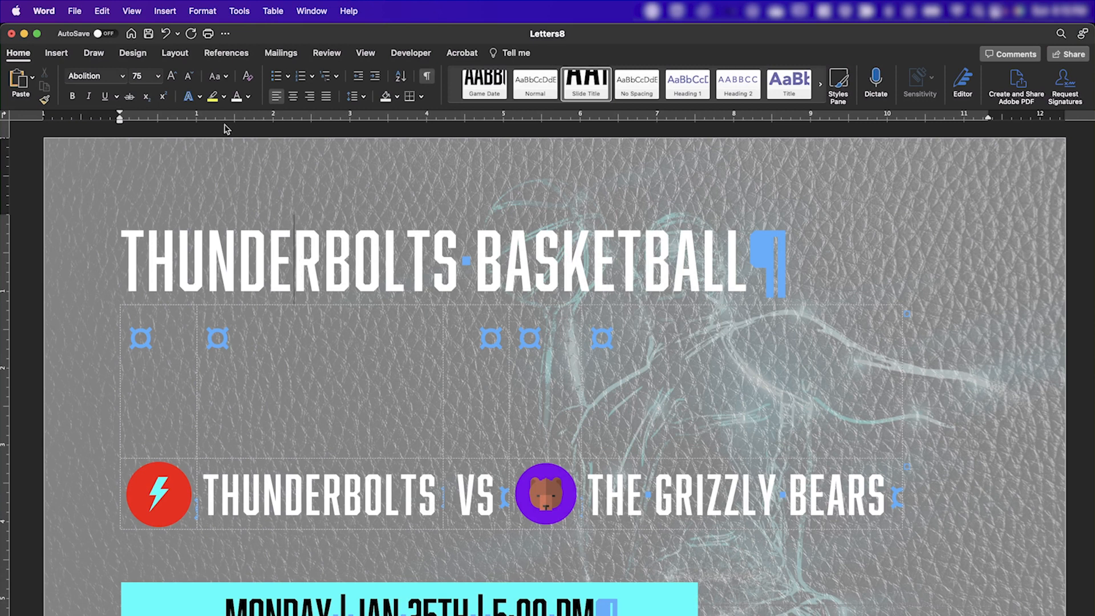
Switch back to Word and export the merged document as Thunderbolts Basketball.pdf, using the option best for electronic distribution and accessibility.
click(76, 13)
click(104, 127)
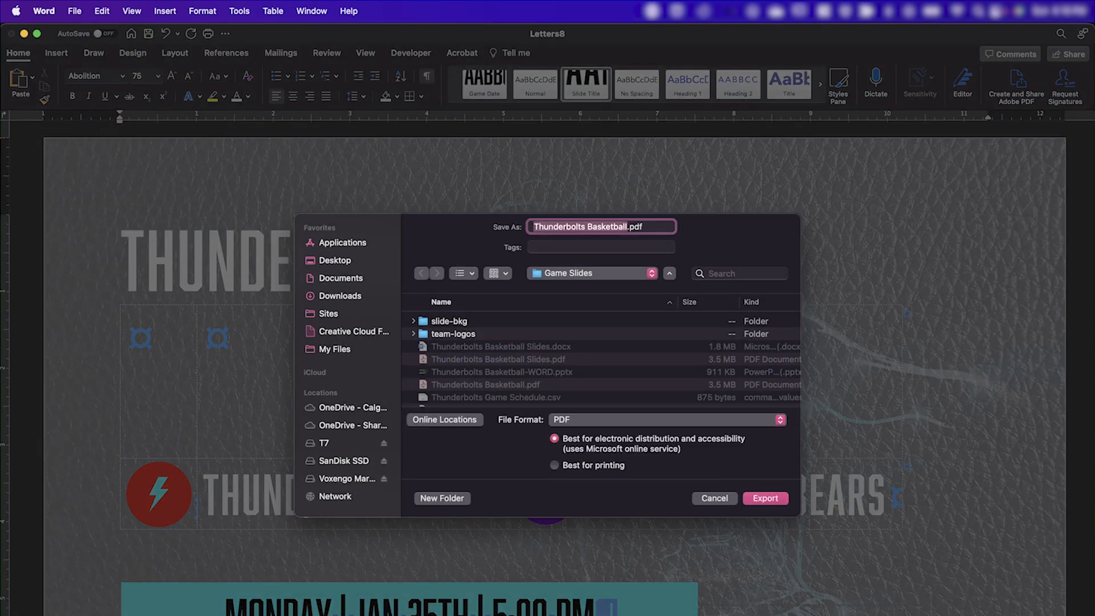
key(Return)
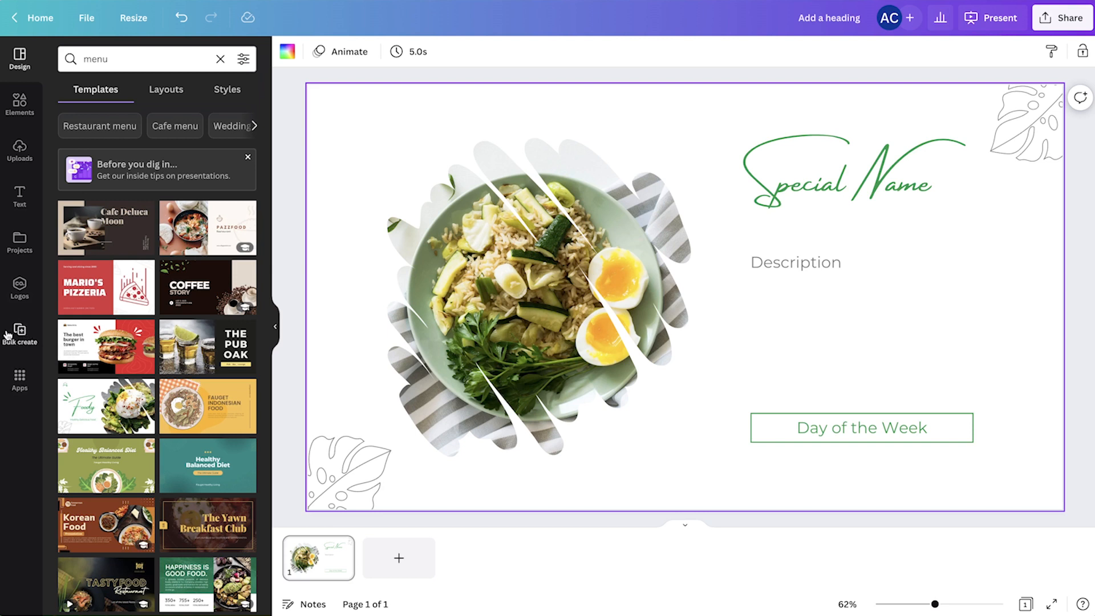
Switch to Canva and upload the CSV file of daily specials as the data for Bulk create.
click(7, 335)
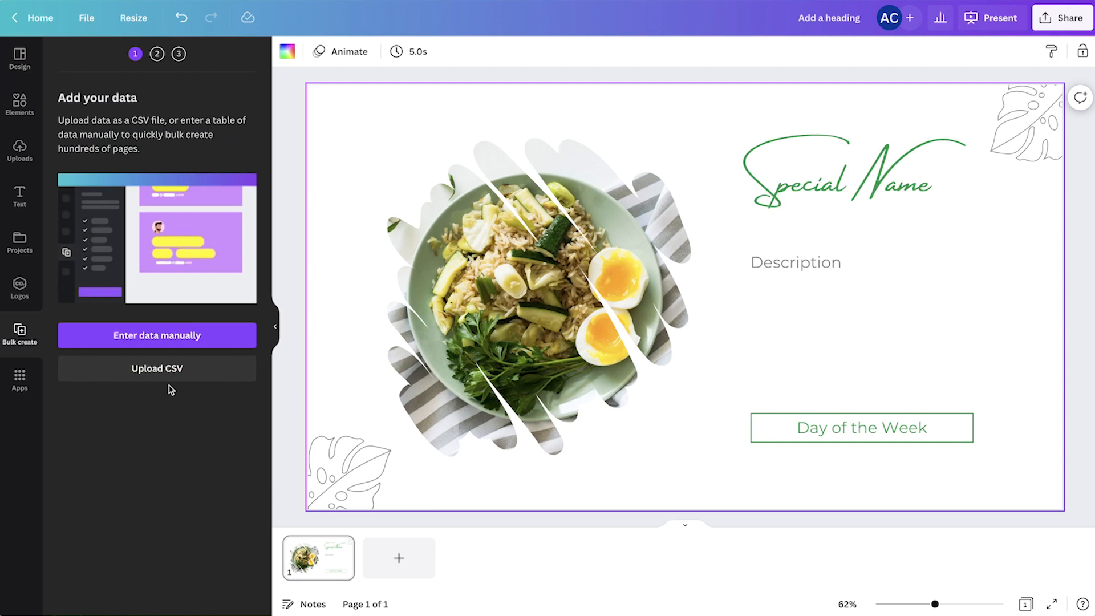
click(169, 369)
double_click(525, 45)
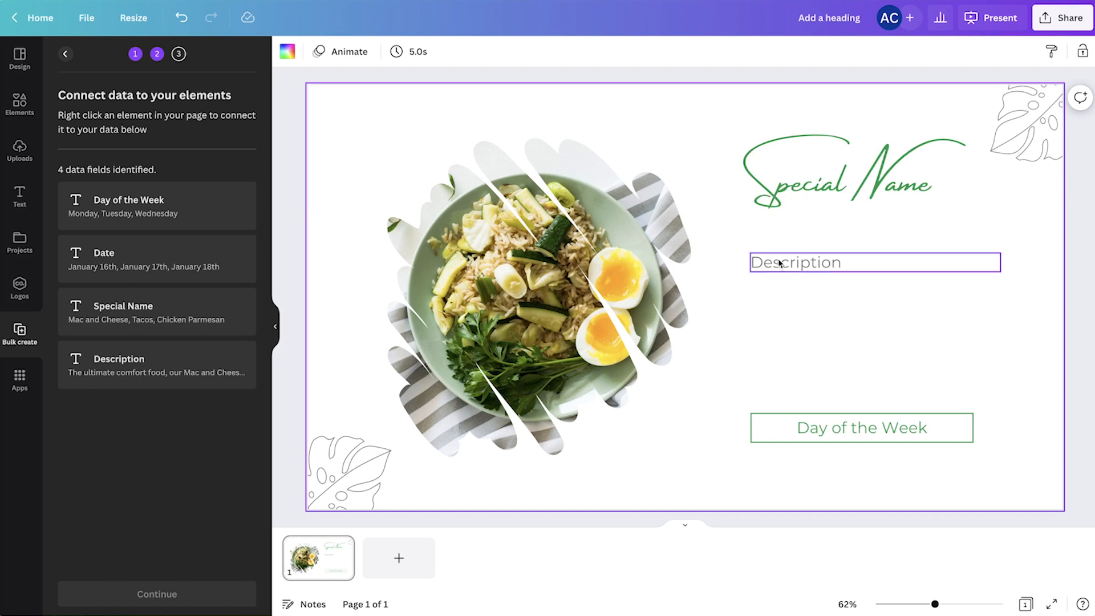
Connect the Special Name heading on the slide to the Special Name data field.
click(844, 433)
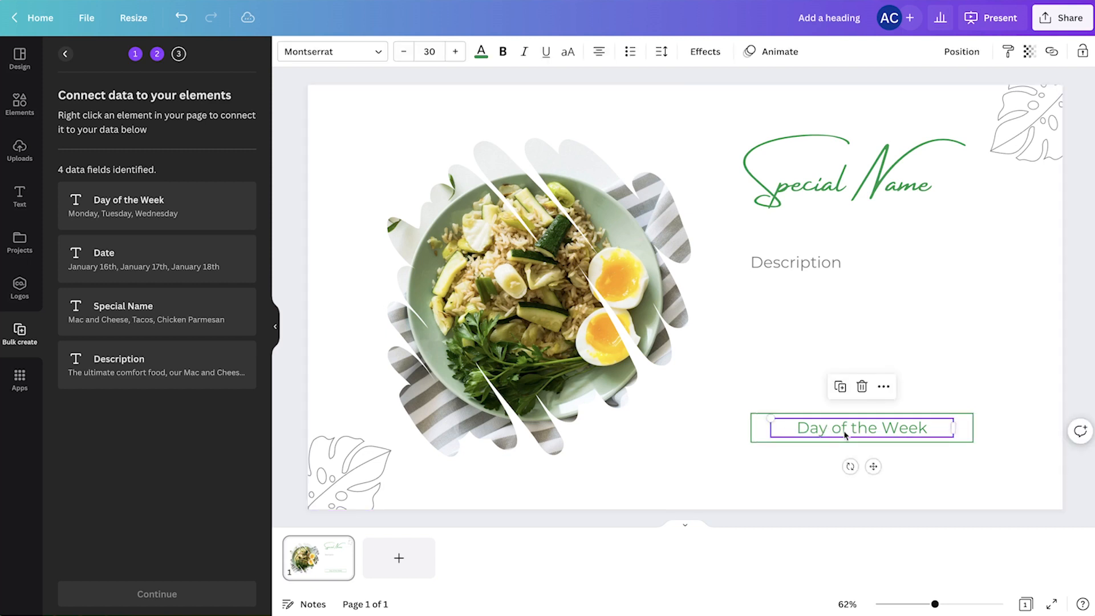
click(845, 175)
click(894, 120)
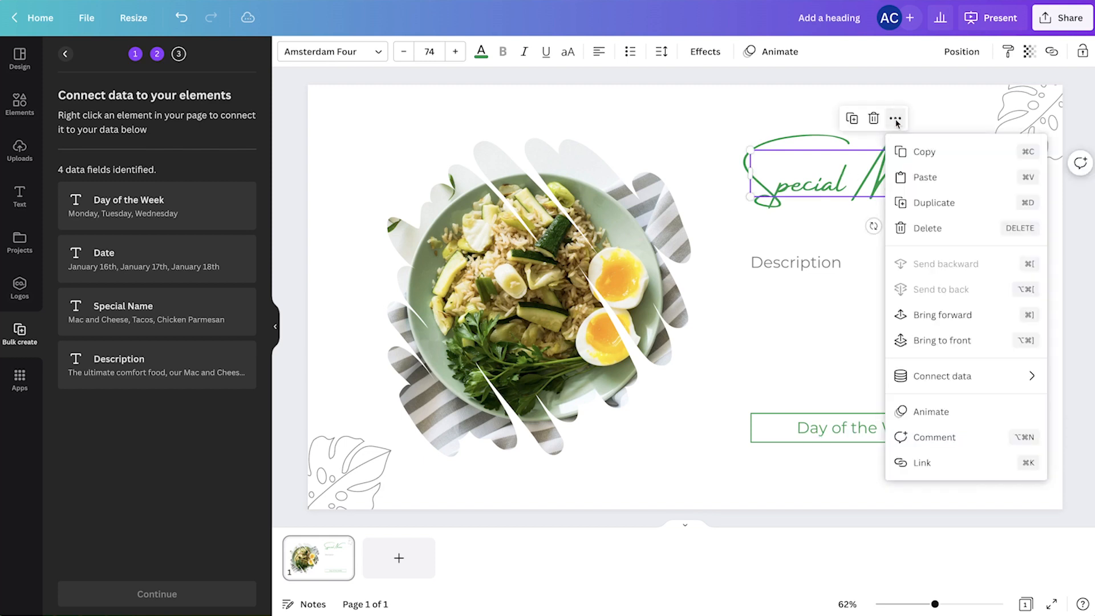
mouse_move(956, 379)
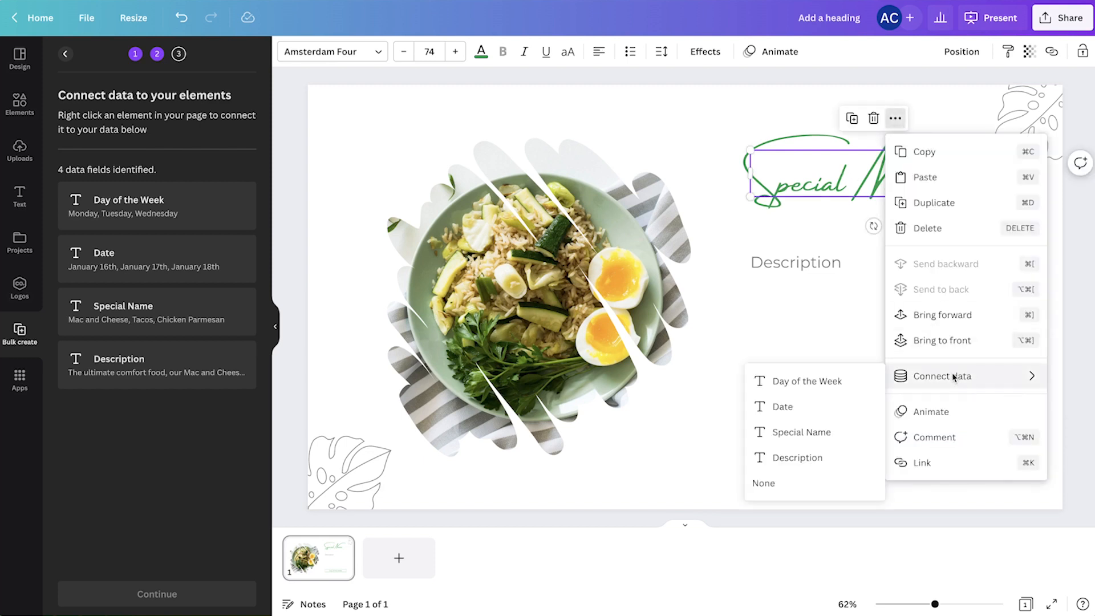
click(823, 440)
Connect the Description text on the slide to the Description data field.
click(798, 262)
click(897, 221)
mouse_move(931, 370)
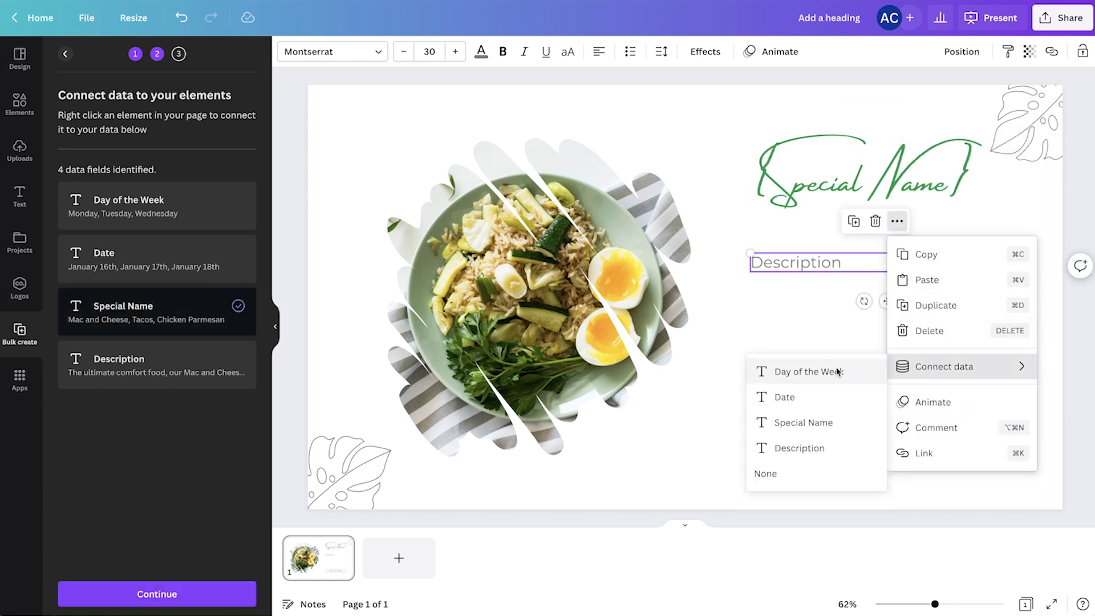
click(833, 448)
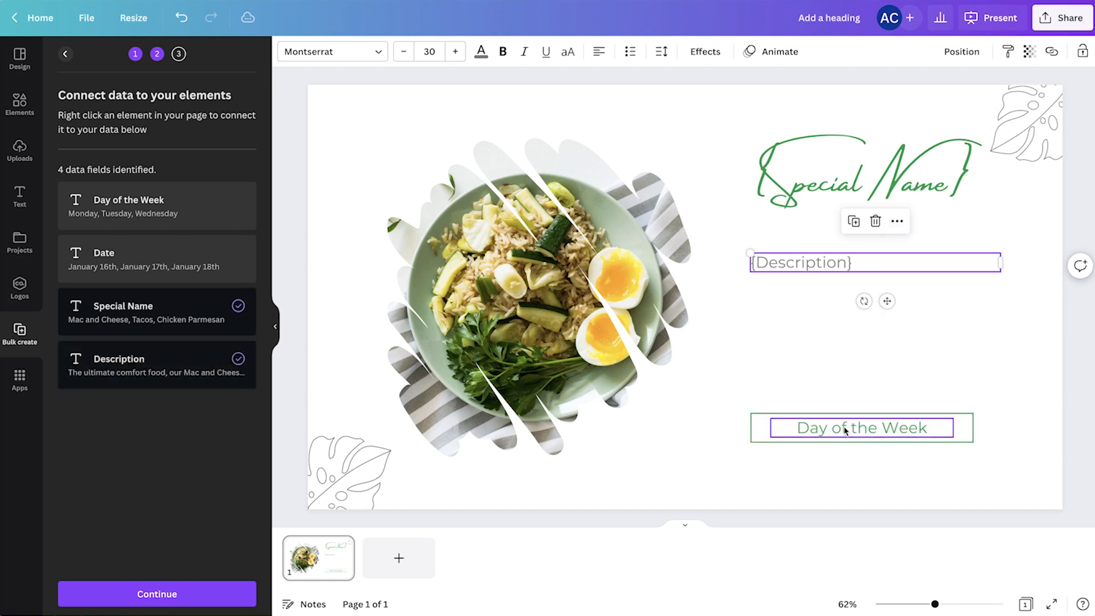
Connect the Day of the Week text in the green frame to the Day of the Week data field.
click(845, 431)
click(882, 386)
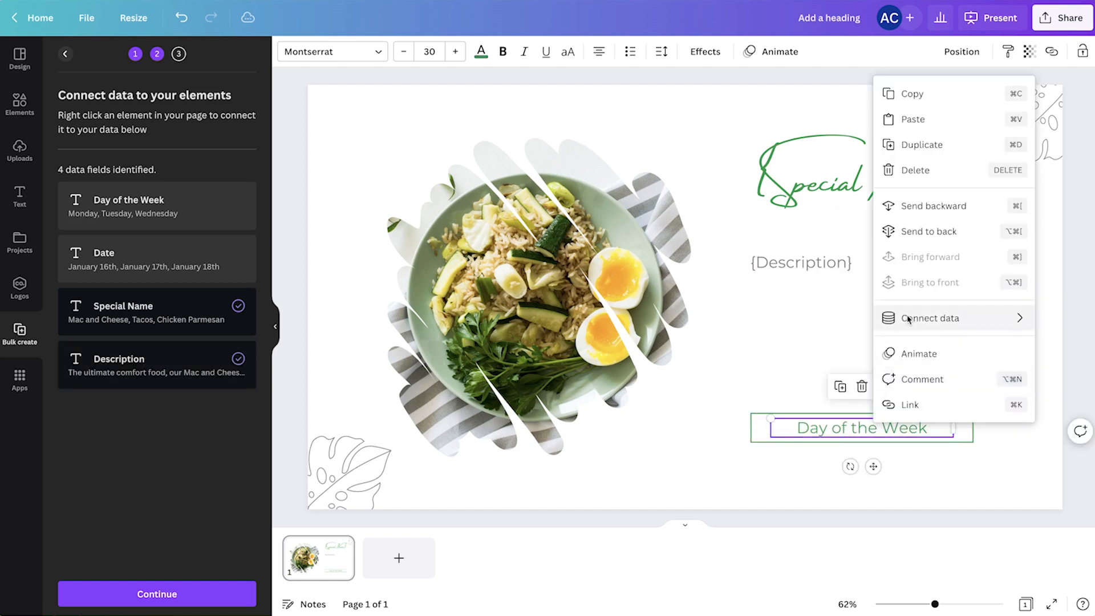
mouse_move(910, 319)
click(802, 324)
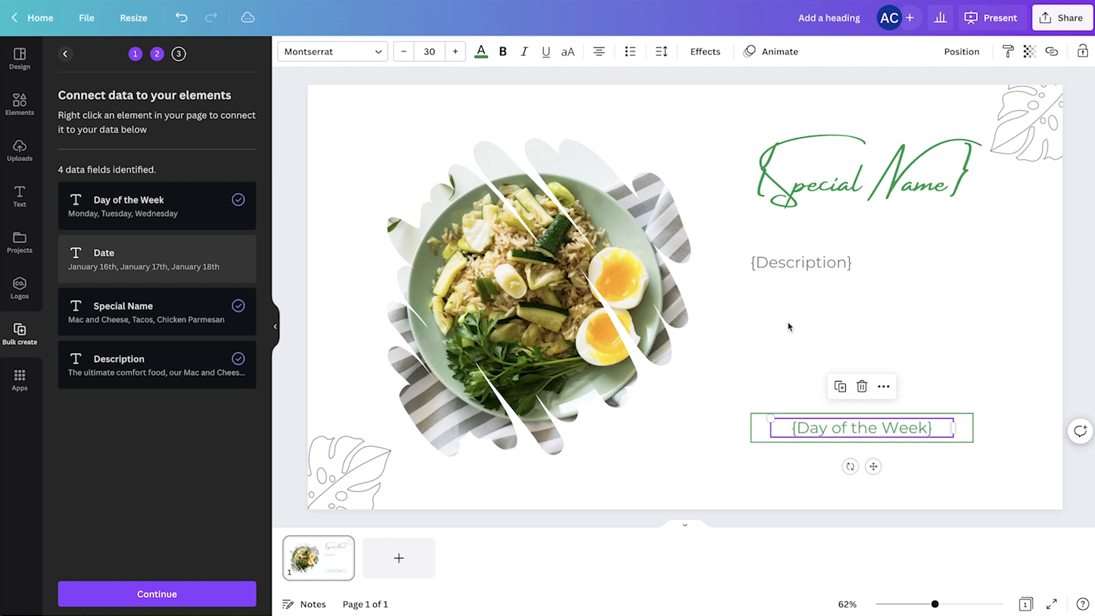
click(768, 319)
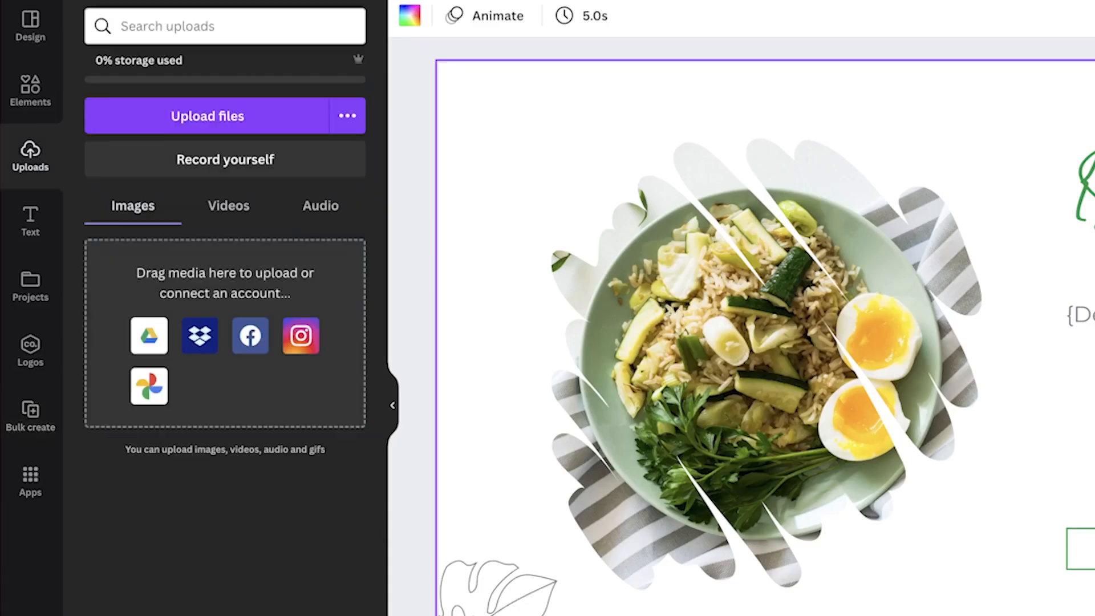
Upload the five dish photos and restart Bulk create with manual data entry.
drag(1, 321, 199, 350)
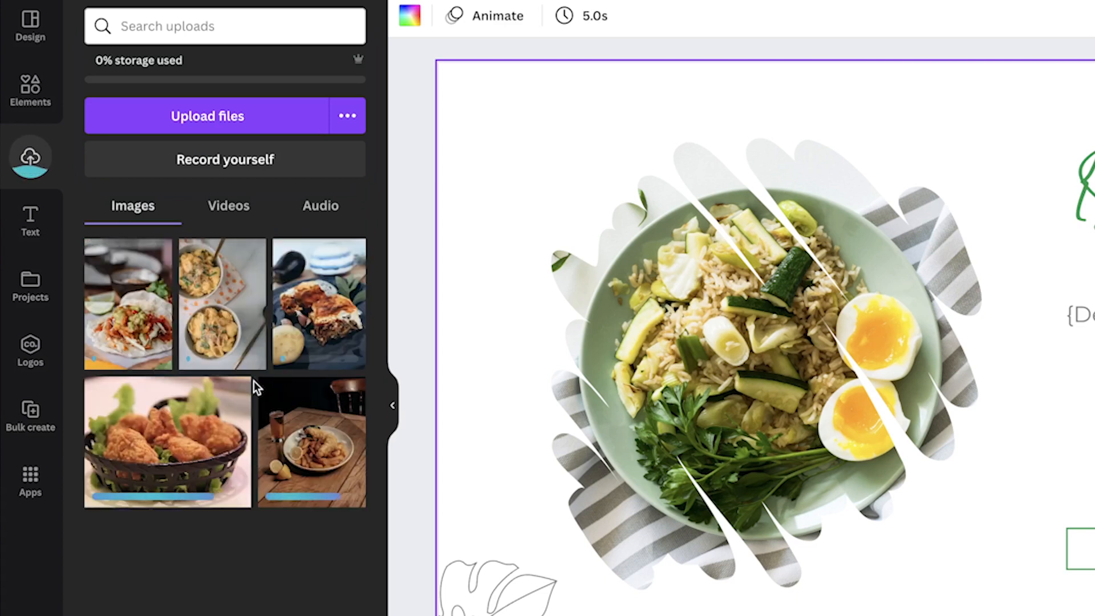
click(31, 416)
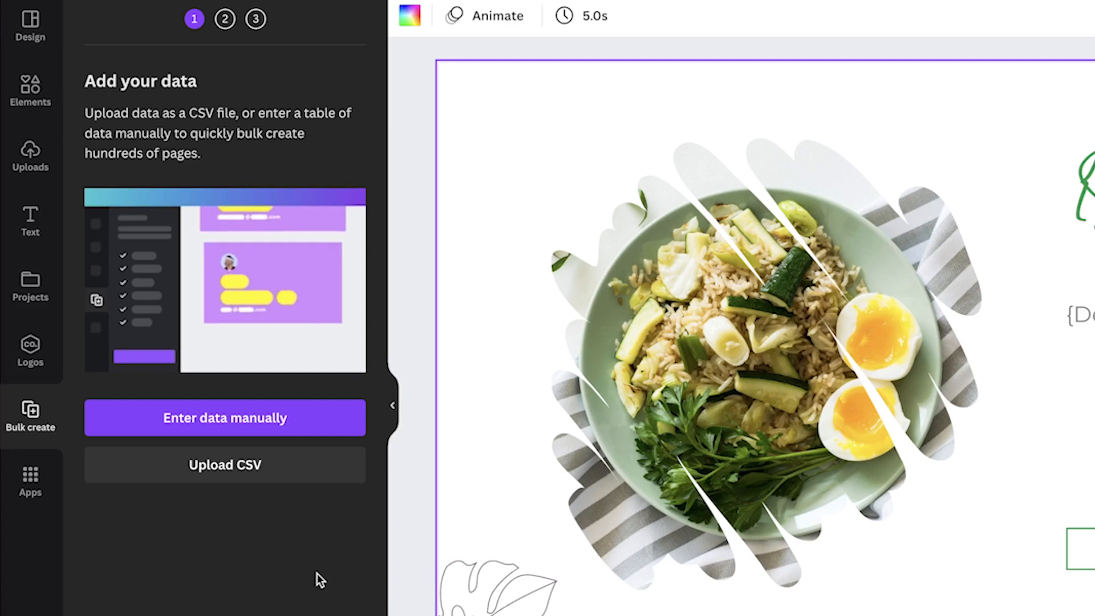
click(201, 419)
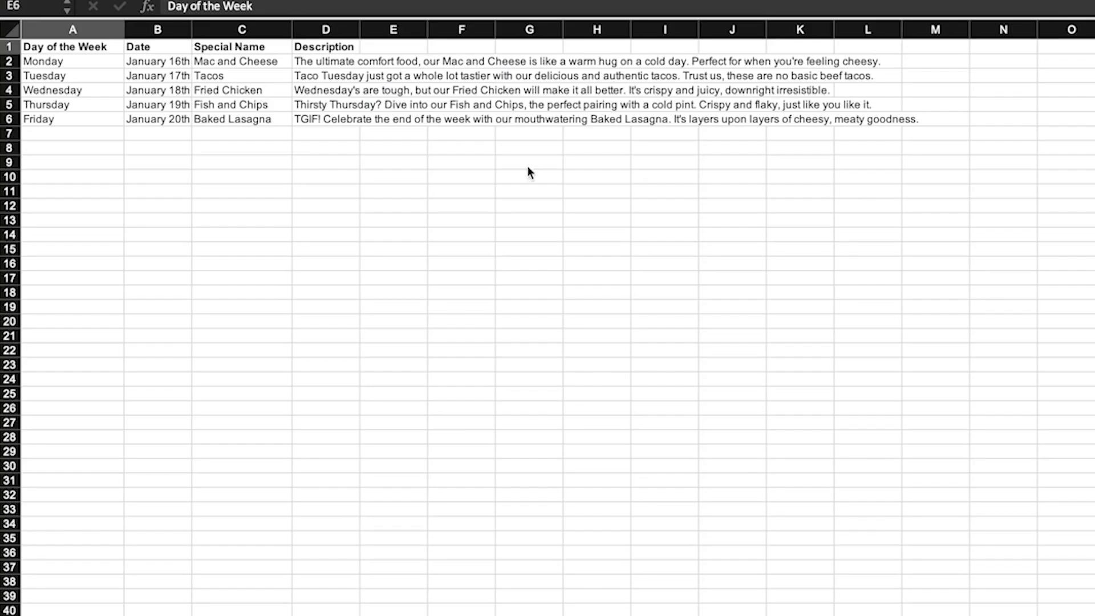
Copy the daily specials table, headers included, from the spreadsheet and paste it into Canva's Bulk create data table.
click(85, 45)
shift+click(338, 118)
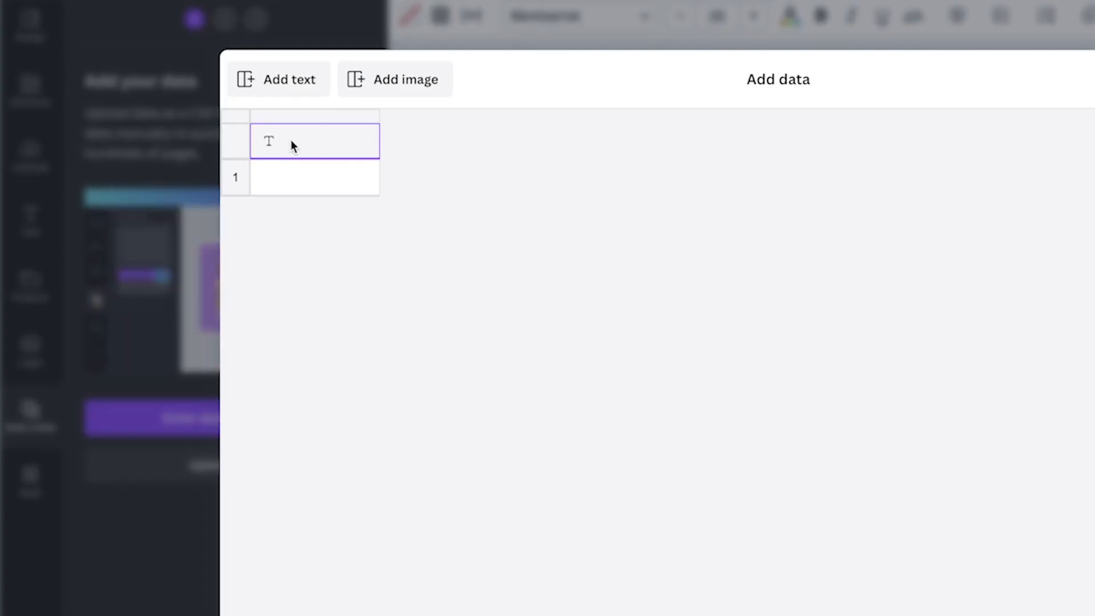
key(super+v)
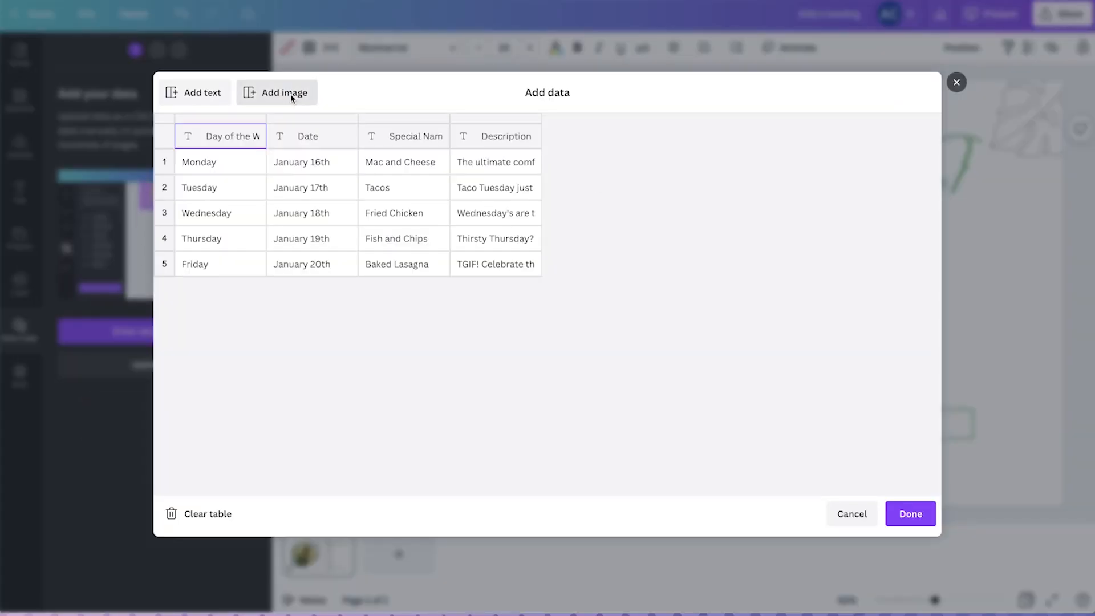
Add an image column named Image and assign mac-and-cheese.jpg to Monday's row.
click(291, 93)
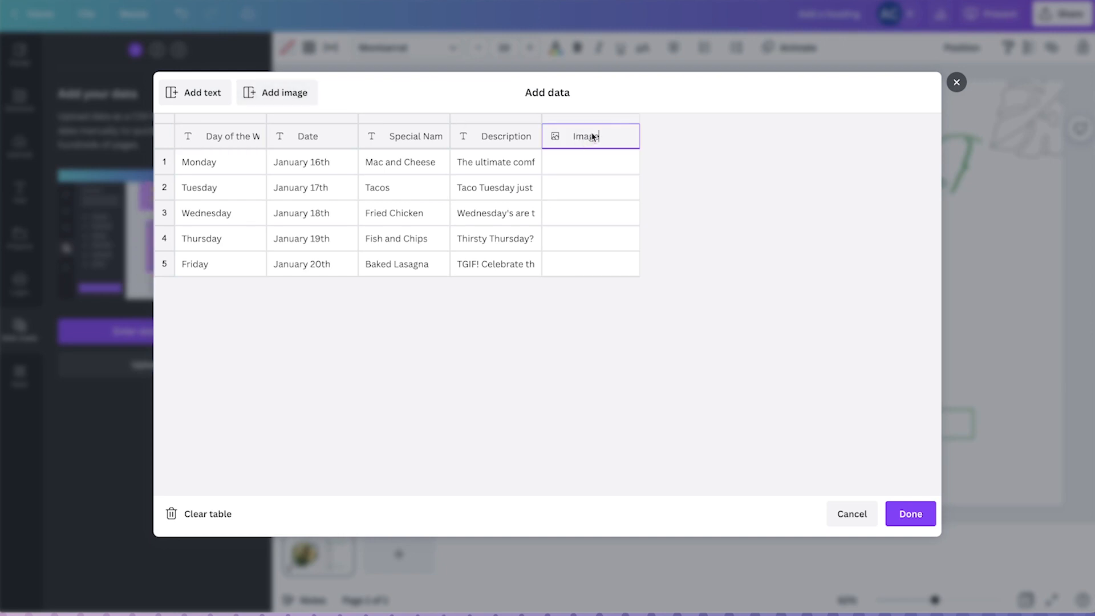
click(630, 163)
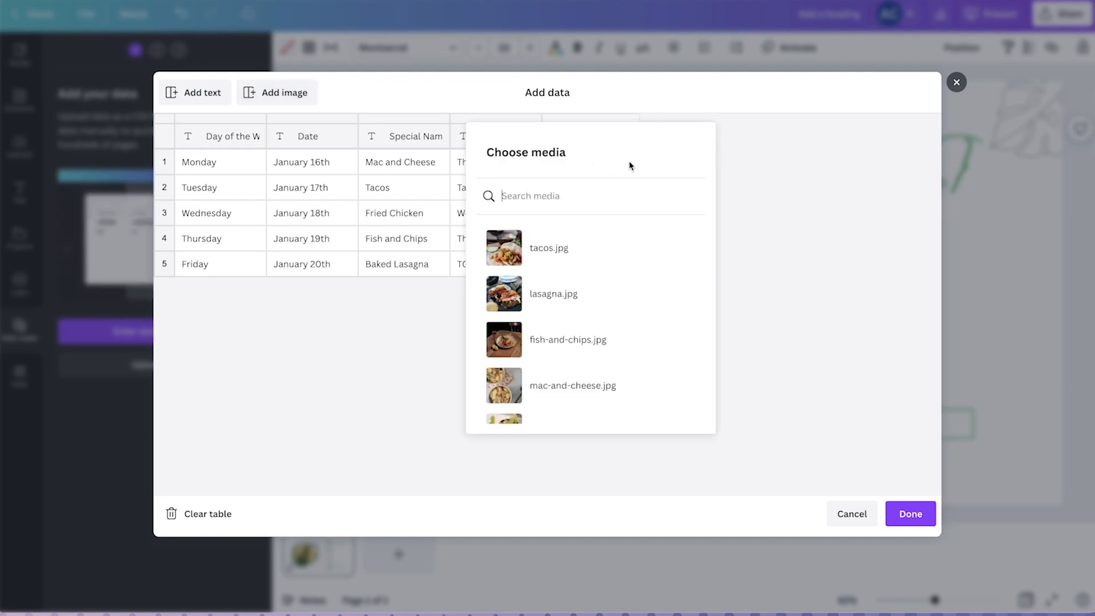
click(632, 375)
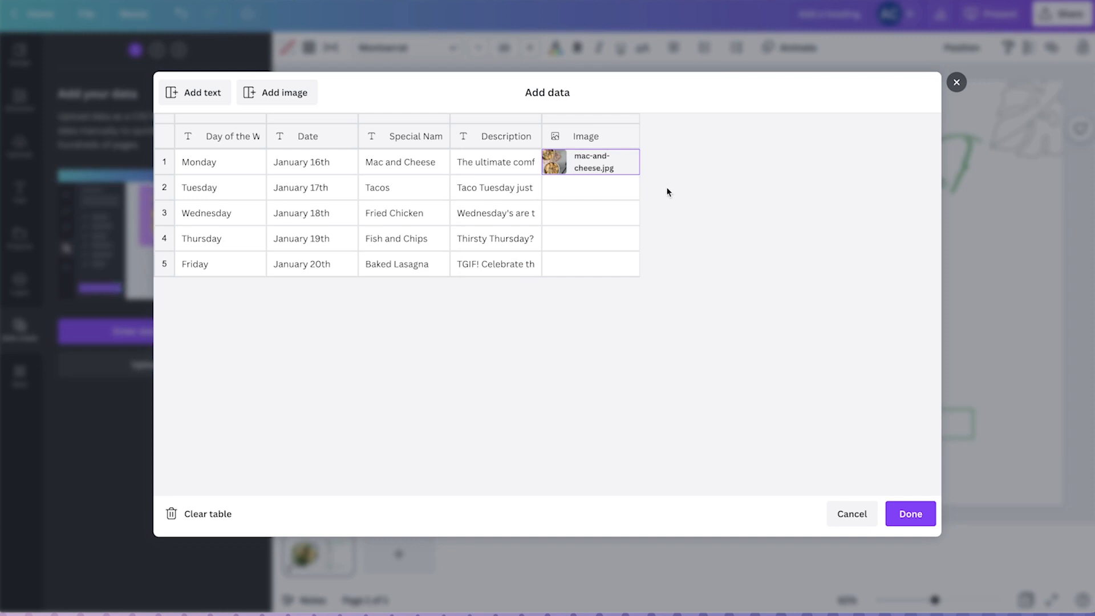
Assign each remaining day its matching dish photo, such as fried-chicken.jpg for Wednesday, and finish the data table.
click(630, 189)
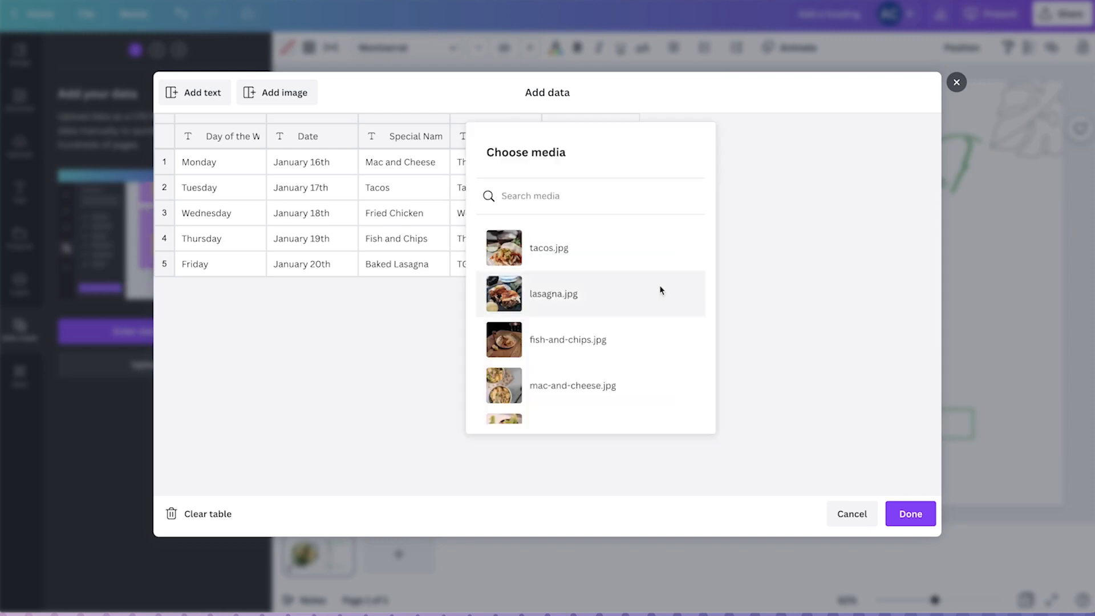
click(660, 290)
click(627, 214)
scroll(639, 328, down, 1)
scroll(562, 288, up, 1)
click(910, 513)
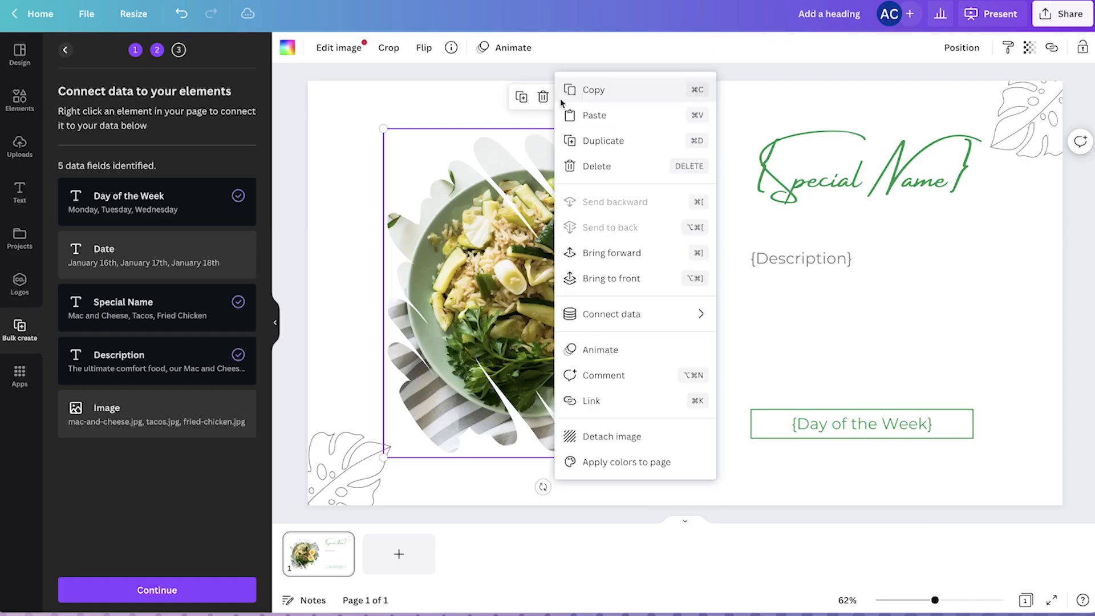
Connect the slide's food photo to the Image data field and generate the bulk pages.
mouse_move(623, 313)
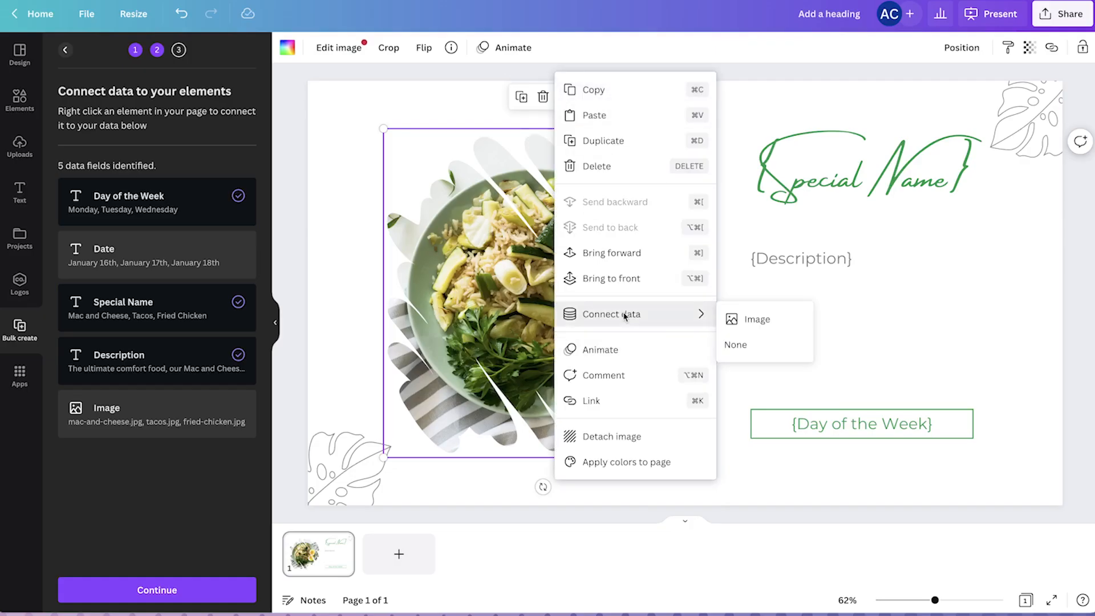
click(754, 320)
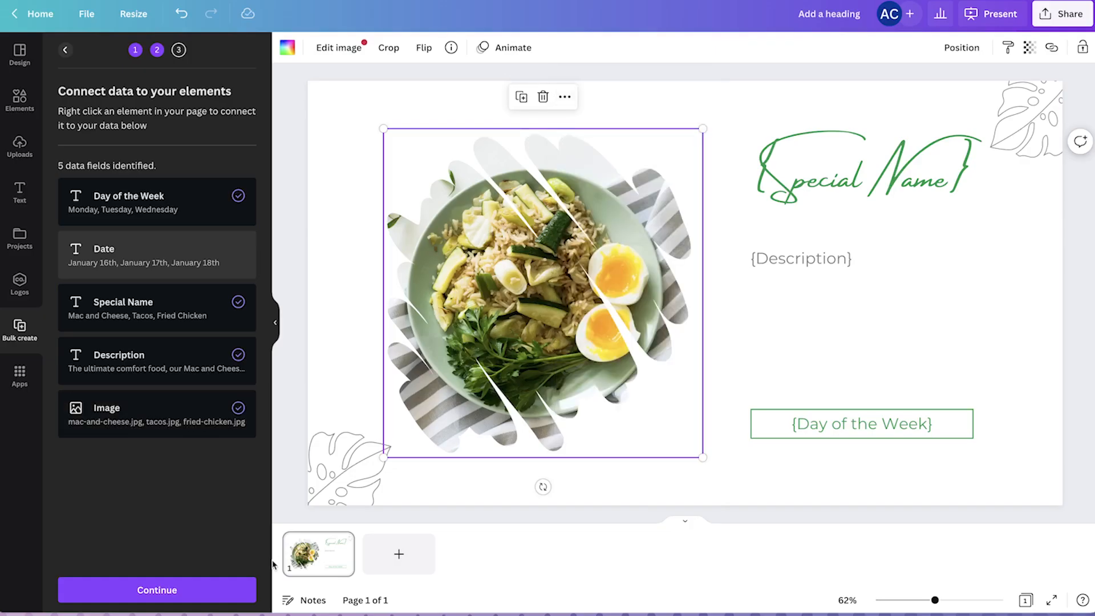
click(218, 593)
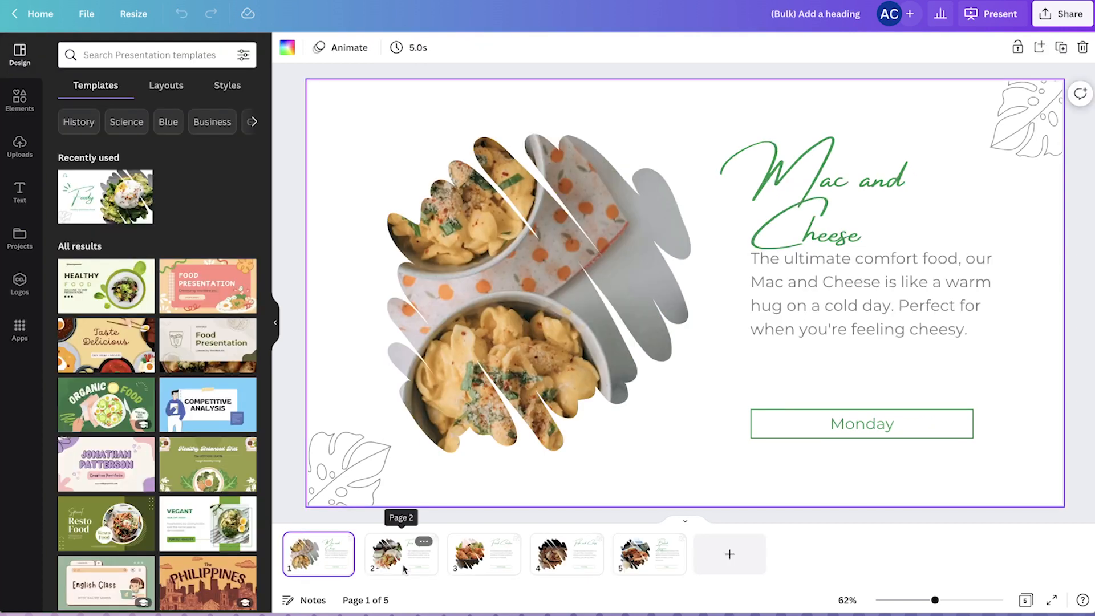
Go through the generated pages and widen the Baked Lasagna title's text box to about 744 so it fits on one line.
click(404, 568)
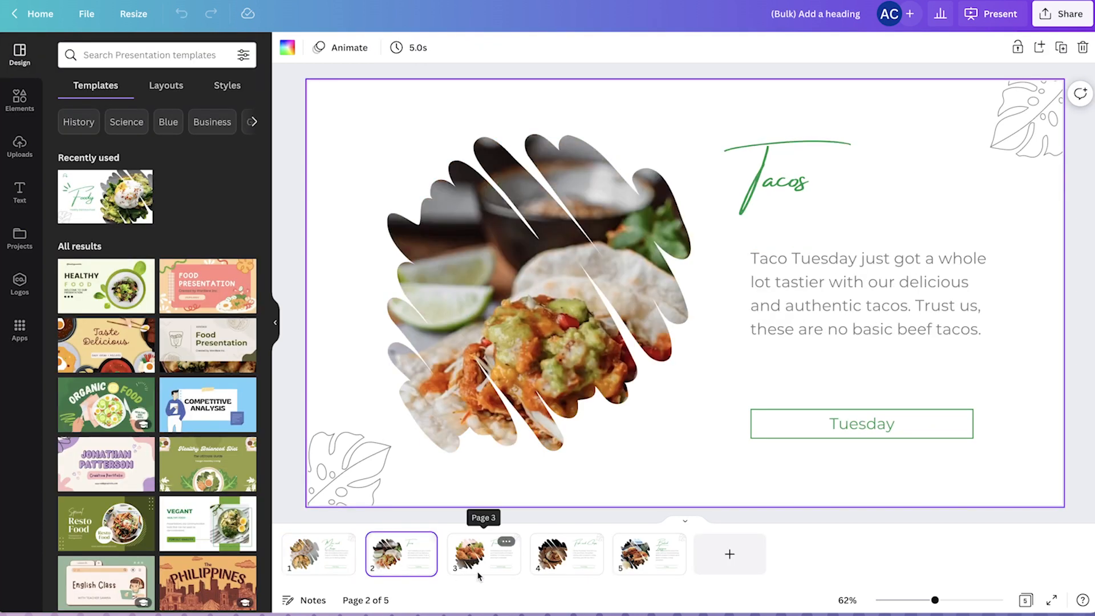
click(478, 573)
click(651, 557)
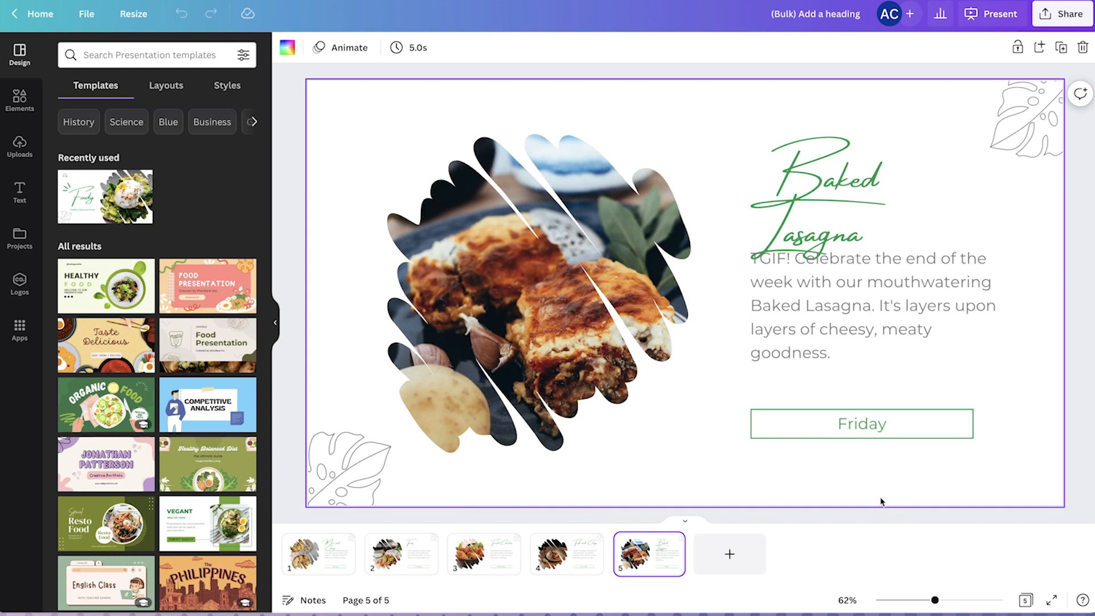
click(828, 229)
drag(997, 197, 1046, 195)
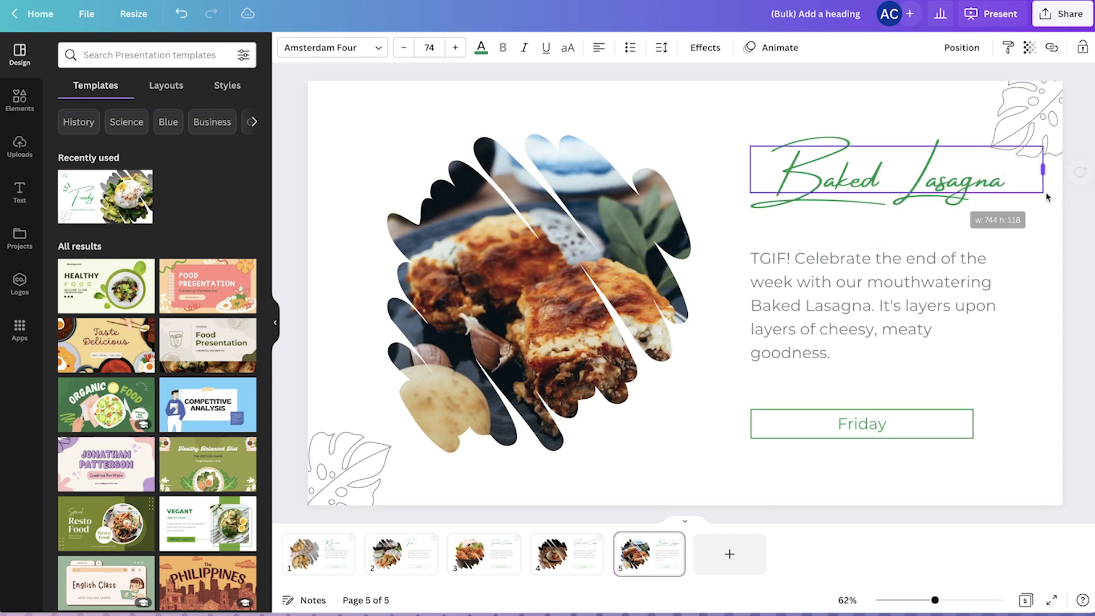
click(567, 551)
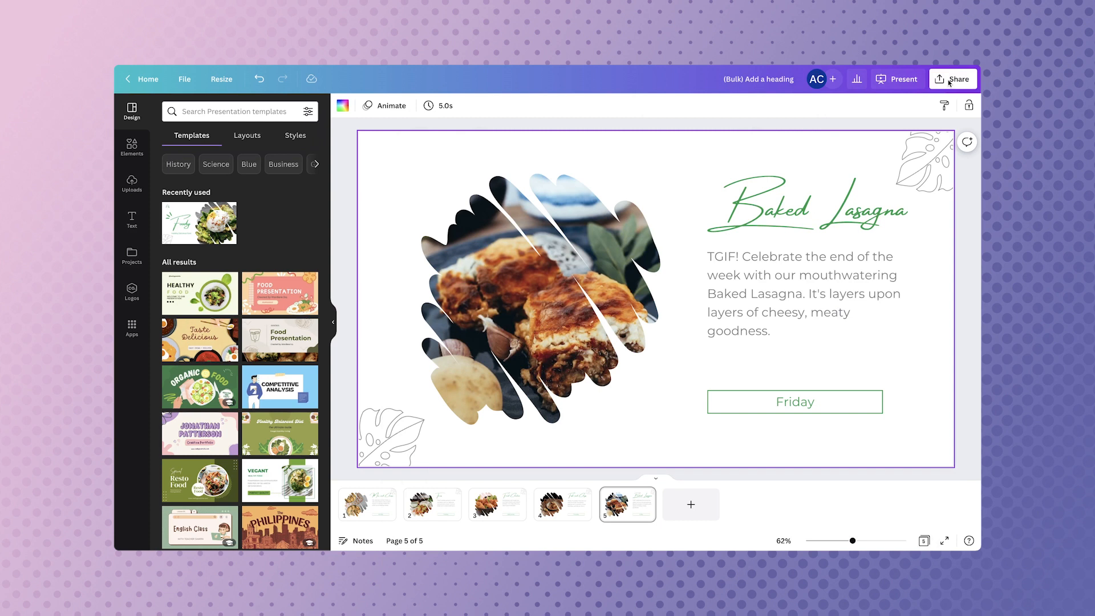
Download all five pages of the design as a Microsoft PowerPoint document.
click(950, 81)
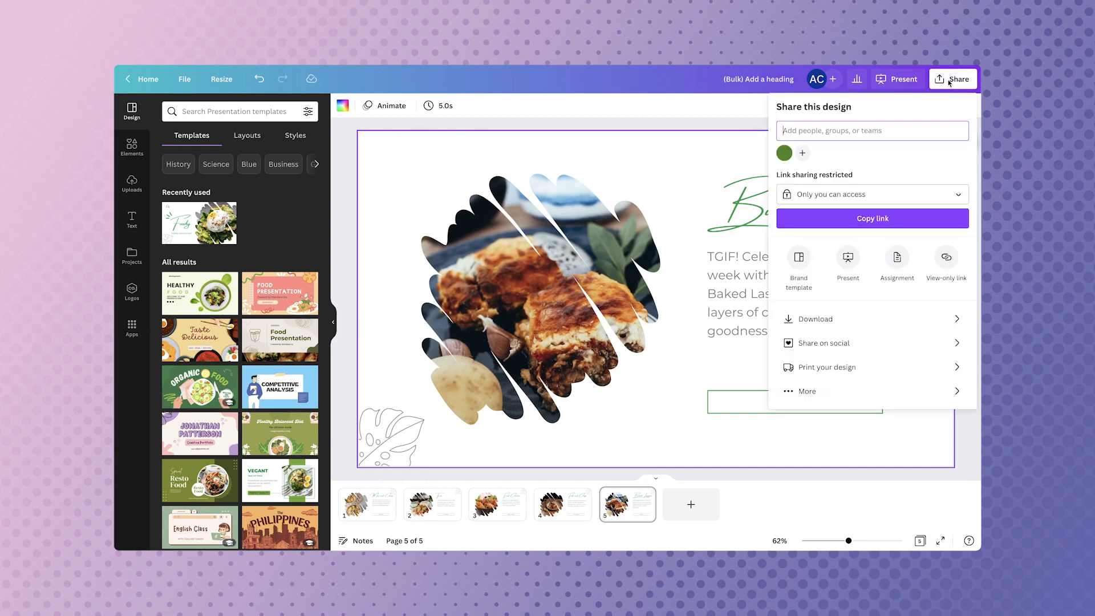
click(814, 392)
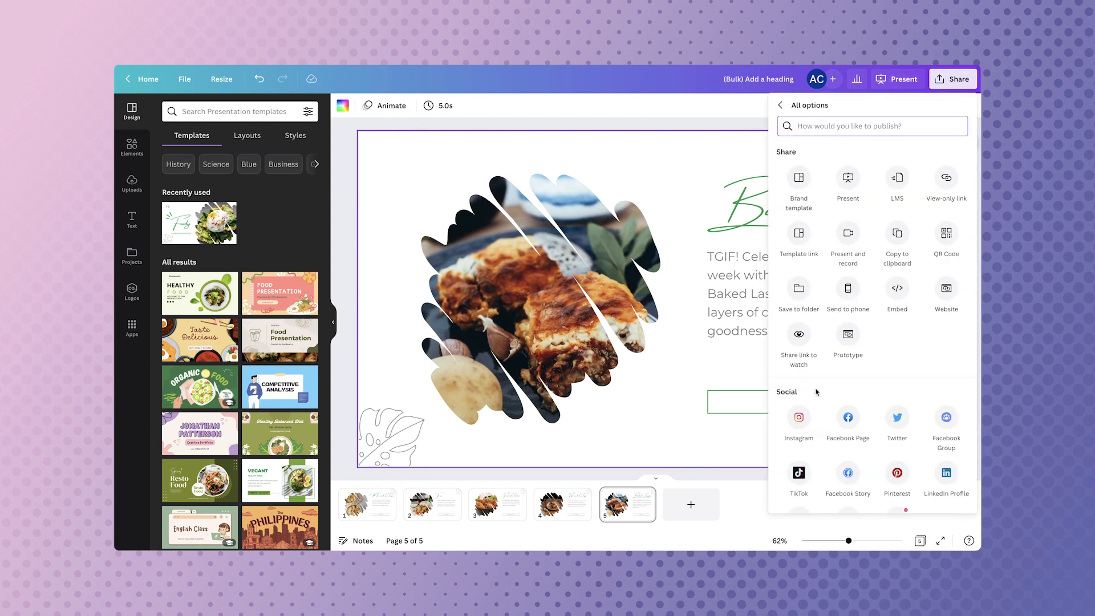
scroll(816, 392, down, 5)
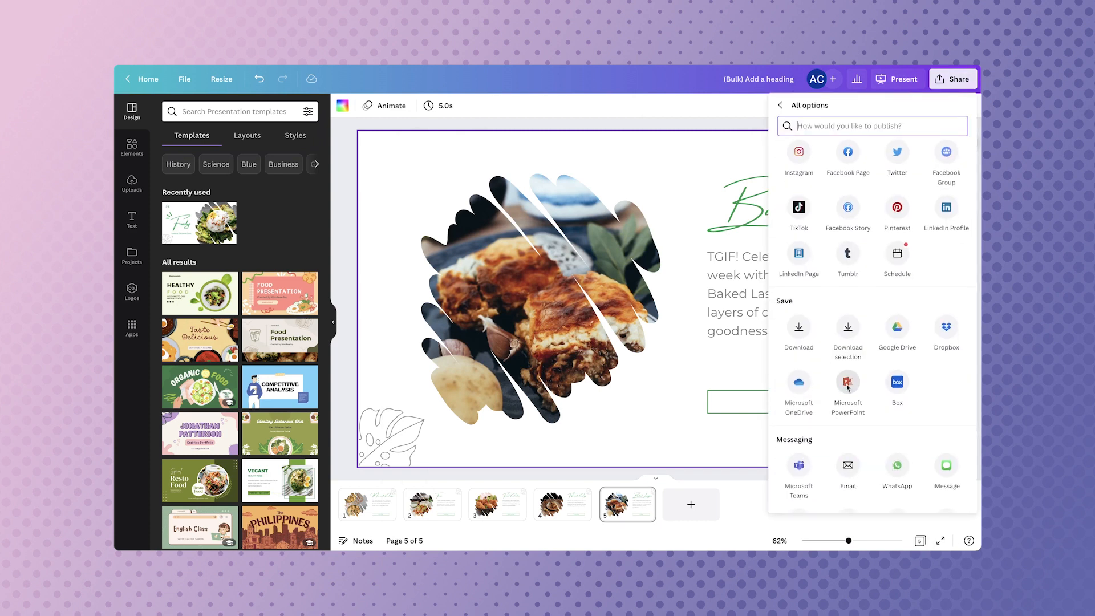
click(848, 383)
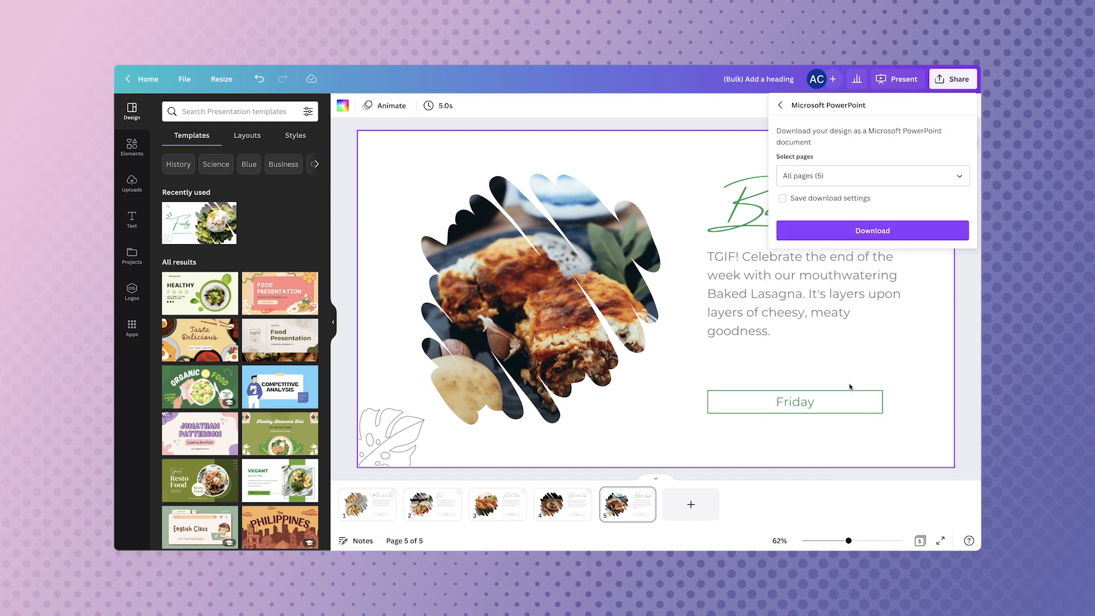
click(870, 235)
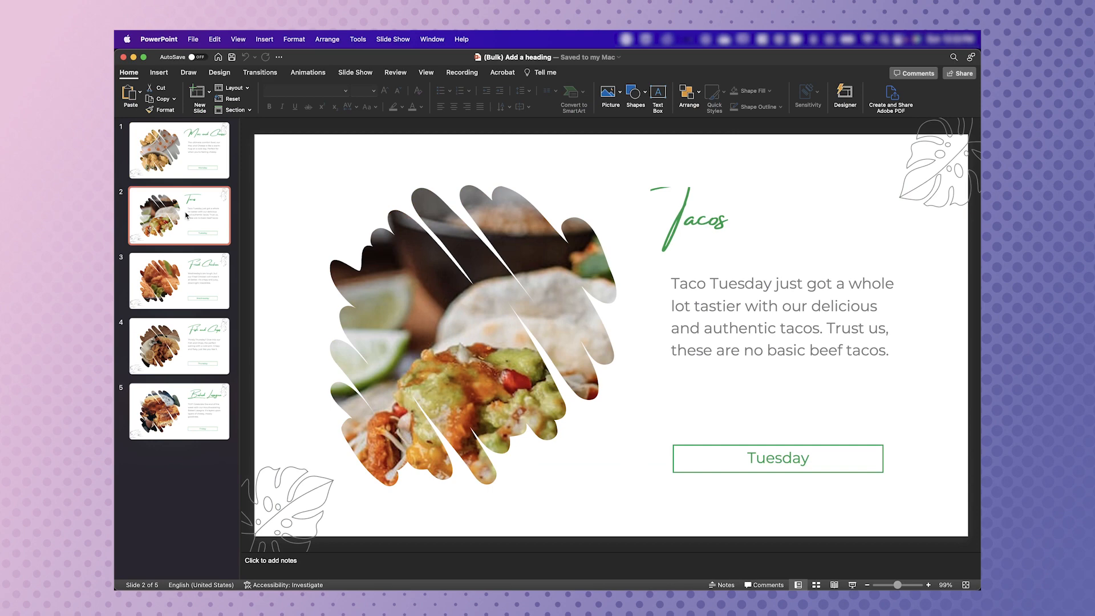
In PowerPoint, check the Mac and Cheese slide of the downloaded presentation for editable text.
click(178, 163)
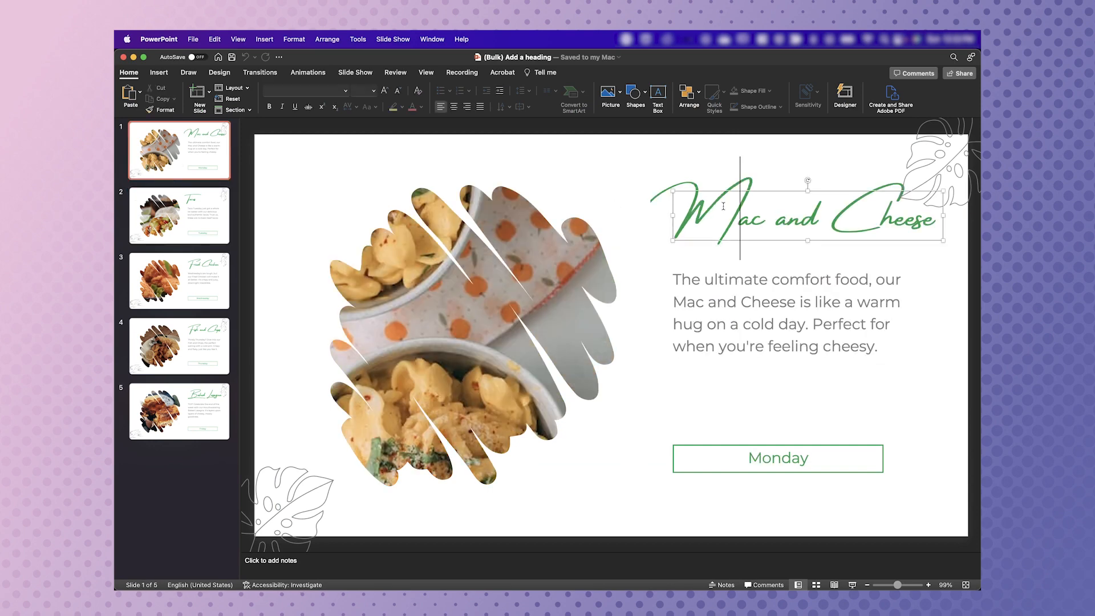